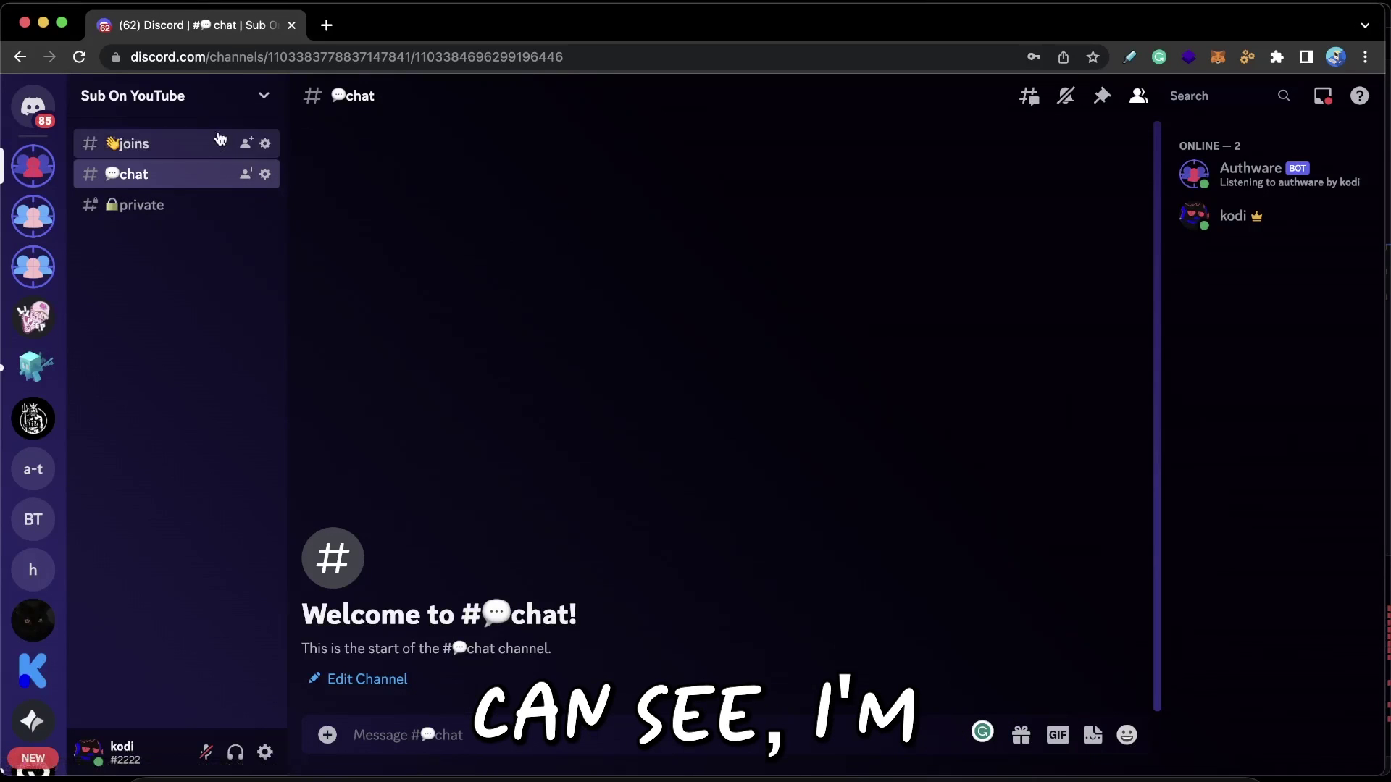
# - Open the private channel and check in the advanced user settings that Developer Mode is enabled
pyautogui.click(198, 217)
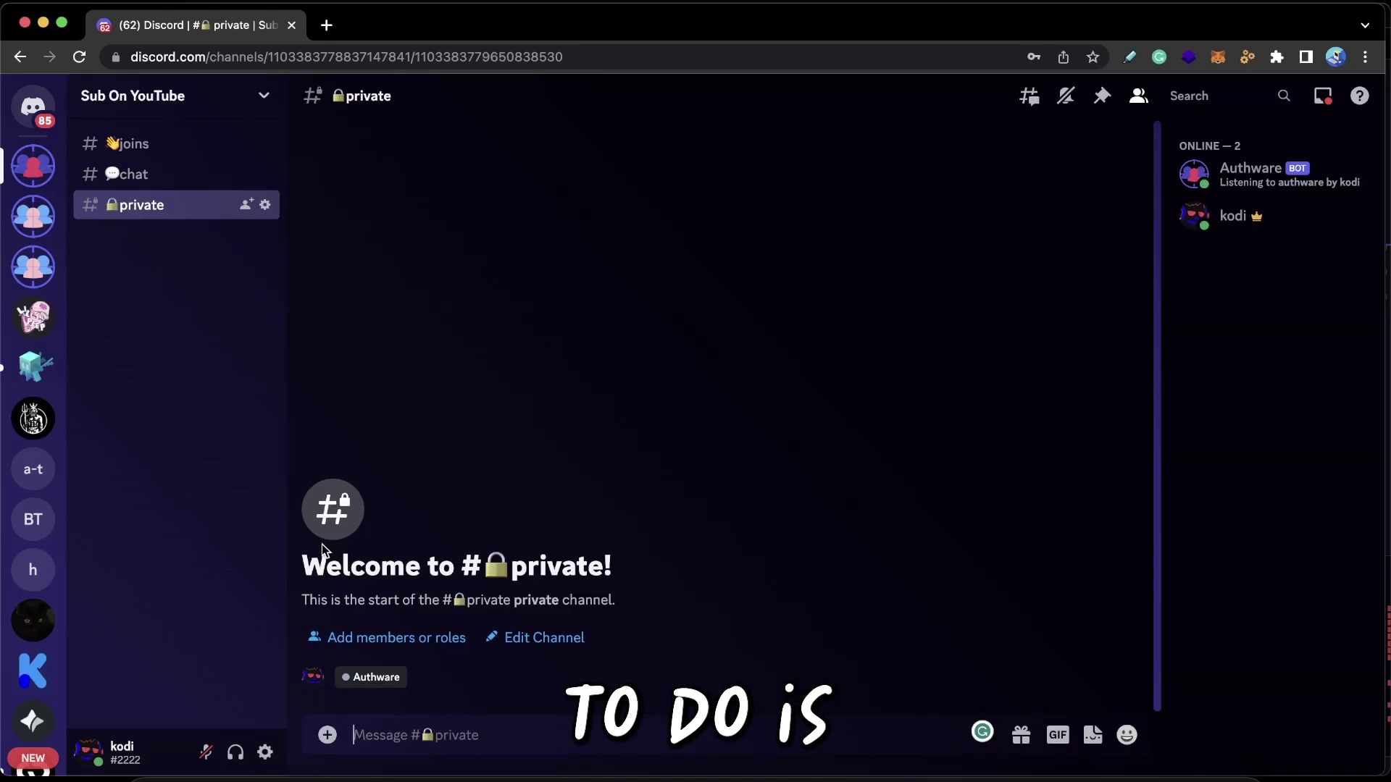
pyautogui.click(265, 755)
pyautogui.scroll(-5, 329, 359)
pyautogui.scroll(-1, 340, 507)
pyautogui.click(267, 613)
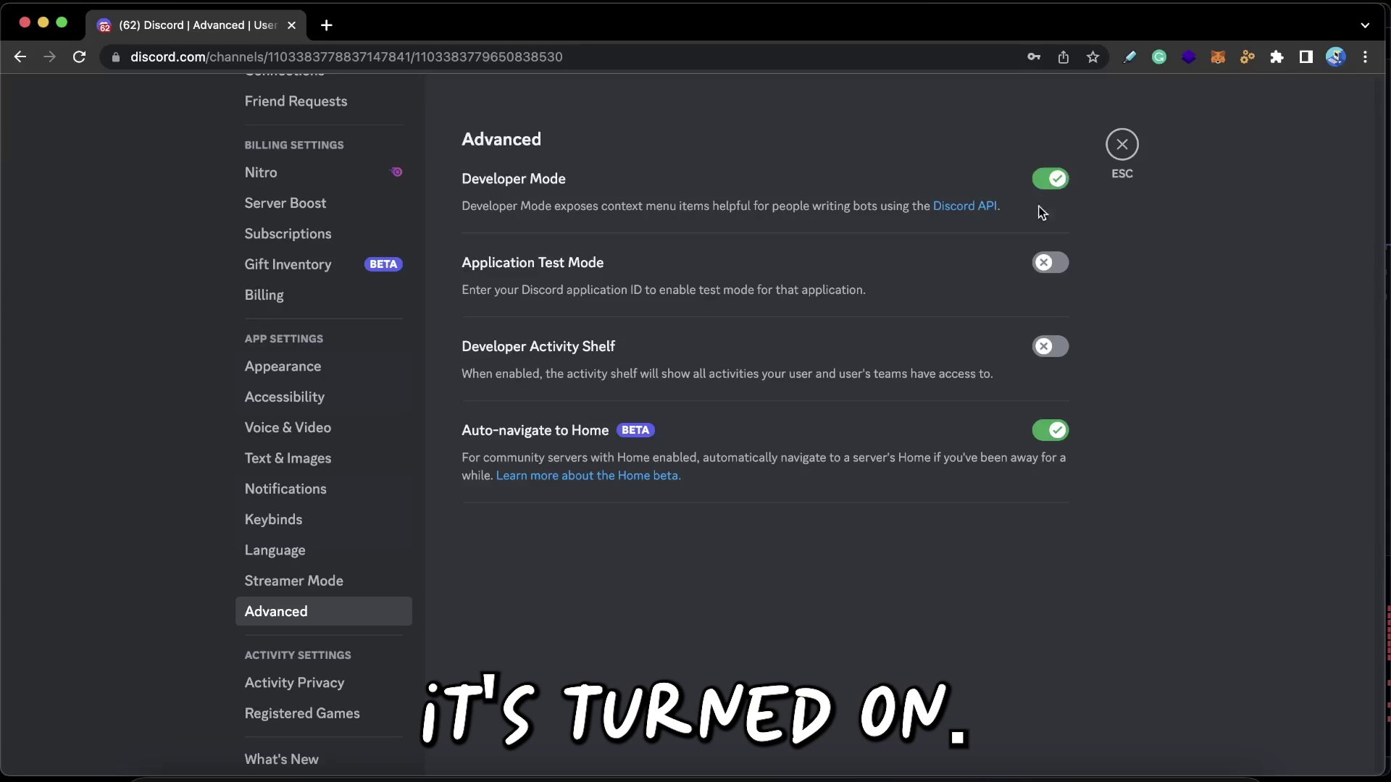
pyautogui.click(1122, 146)
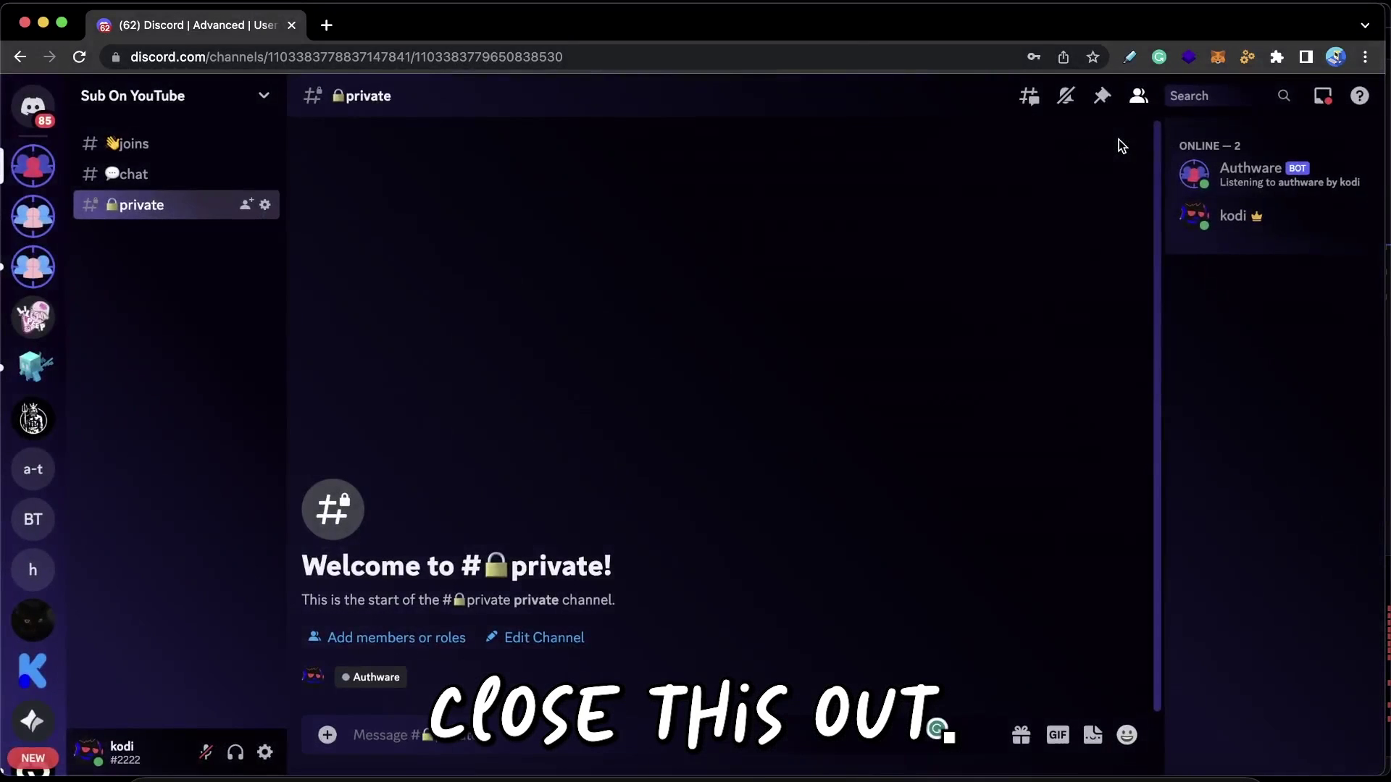
# - Copy the Sub On YouTube server's ID and run /join-users in the private channel with that ID to request 100 users
pyautogui.rightClick(32, 165)
pyautogui.click(89, 574)
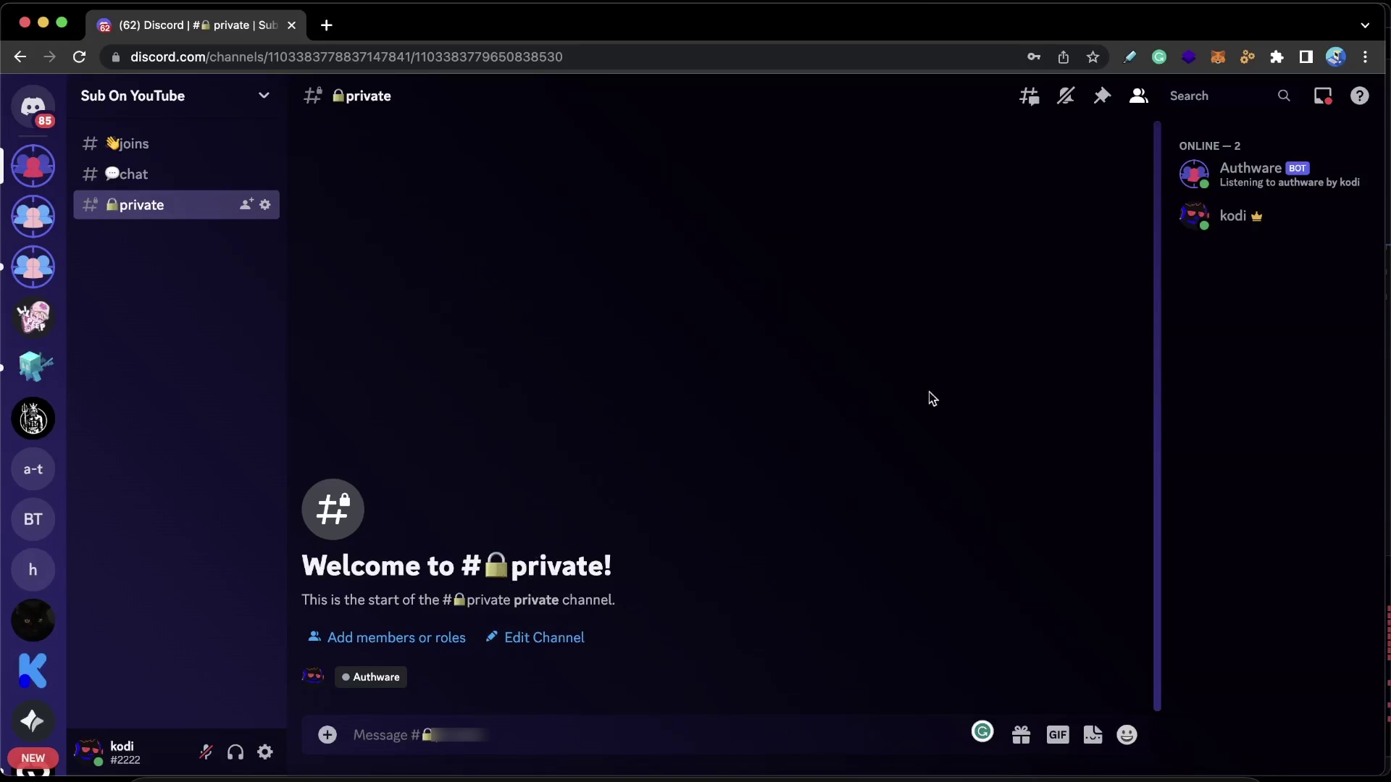
pyautogui.write('/joi')
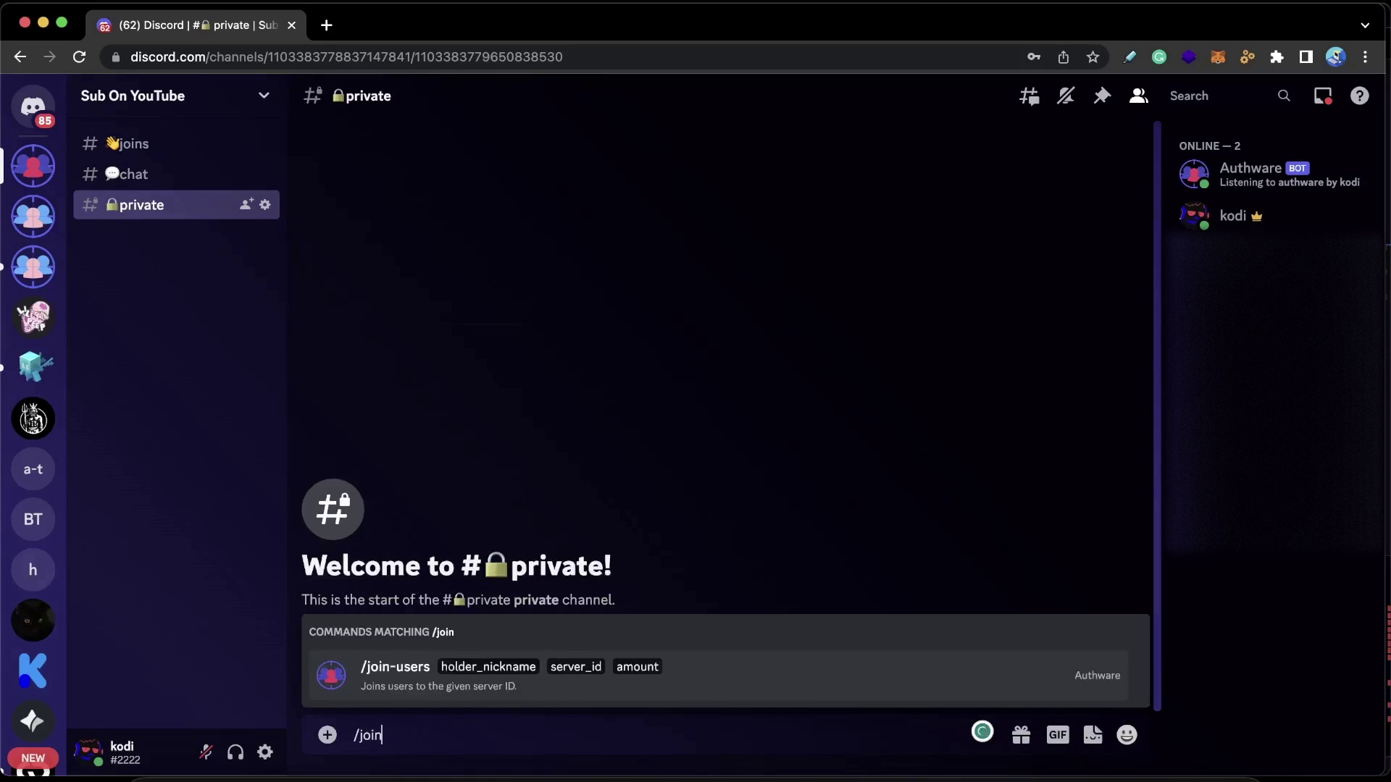
pyautogui.write('n')
pyautogui.press('Tab')
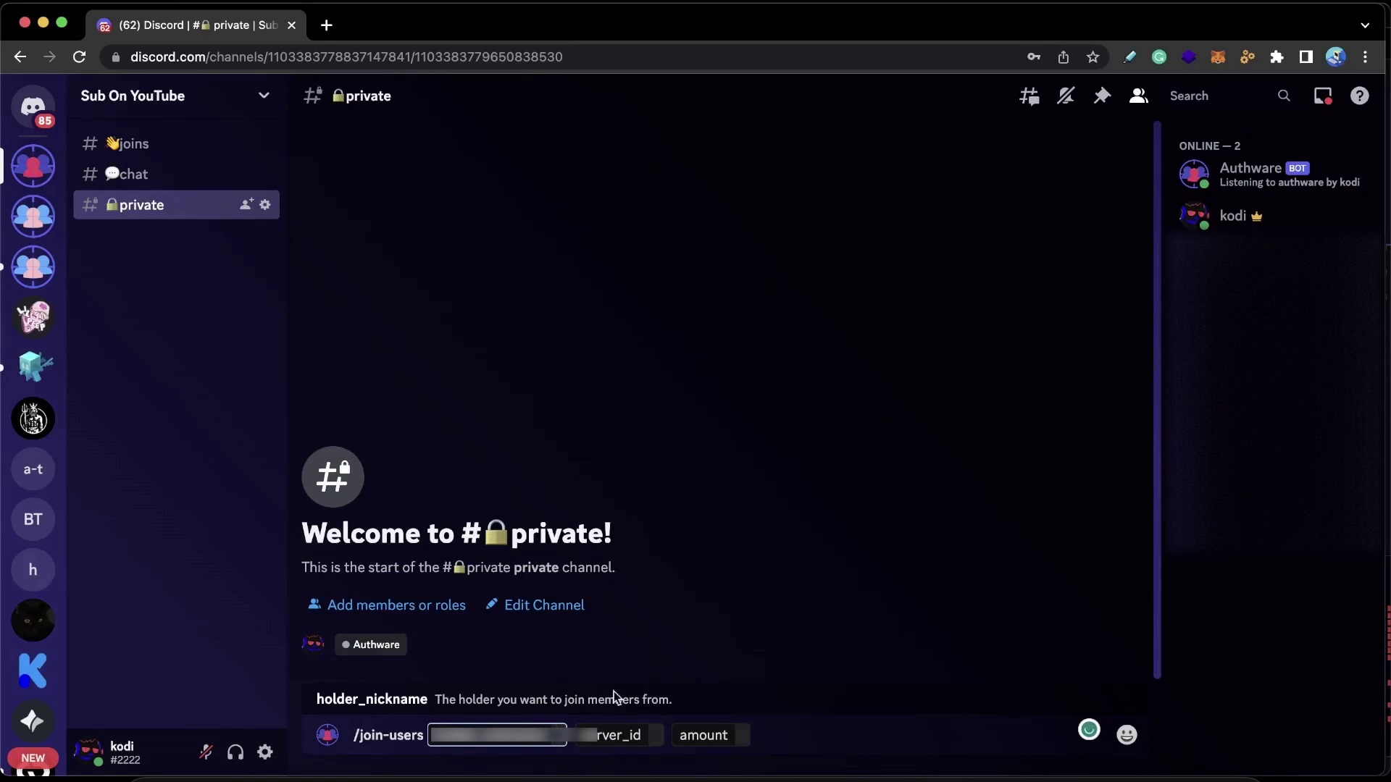
pyautogui.click(685, 726)
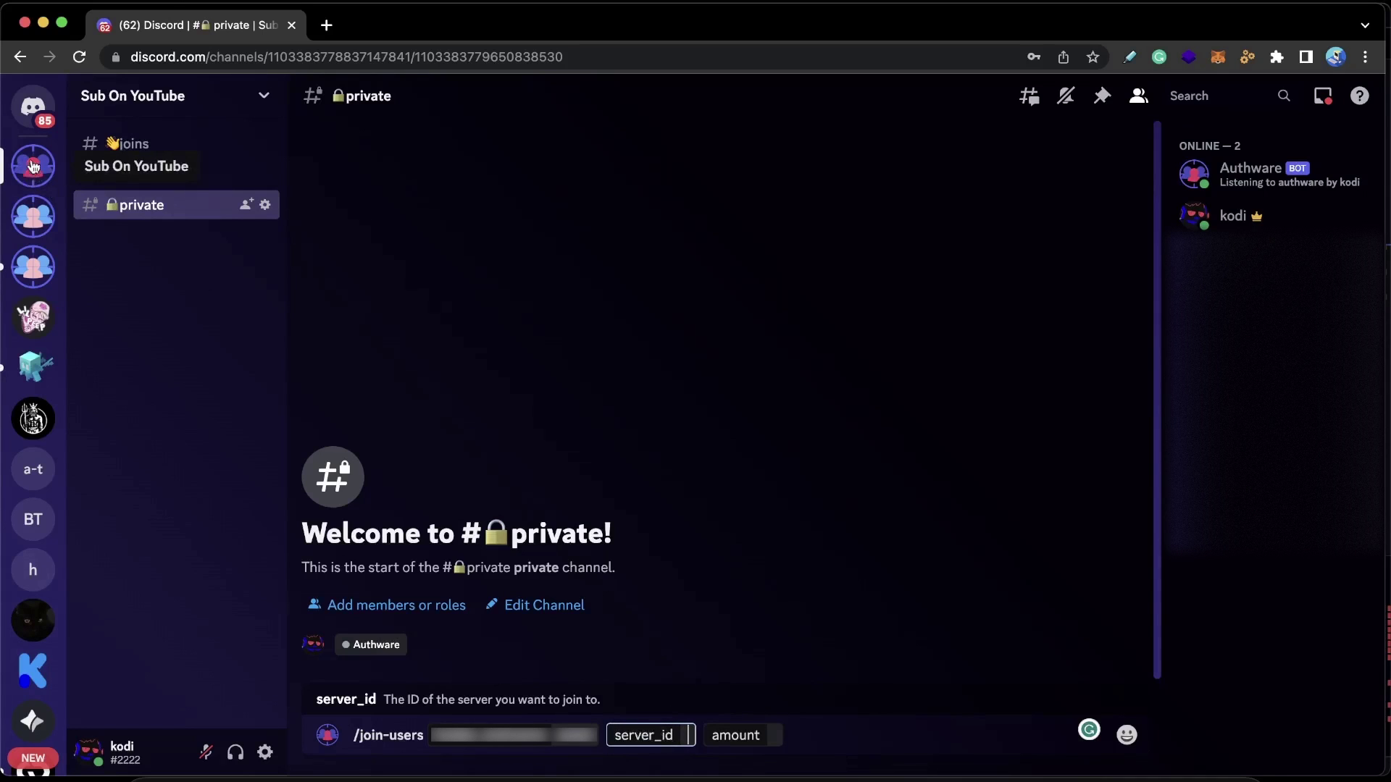
pyautogui.press('super+v')
pyautogui.press('Tab')
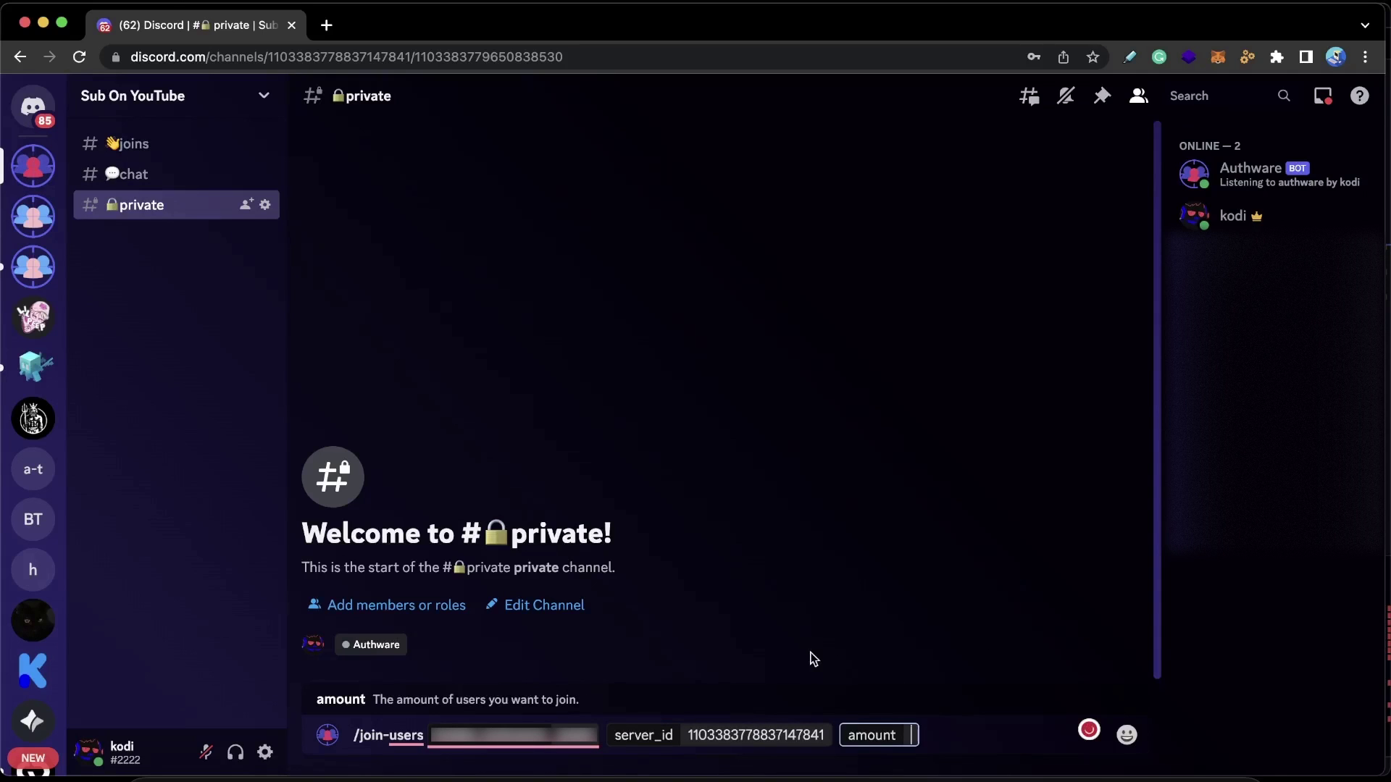
pyautogui.press('Return')
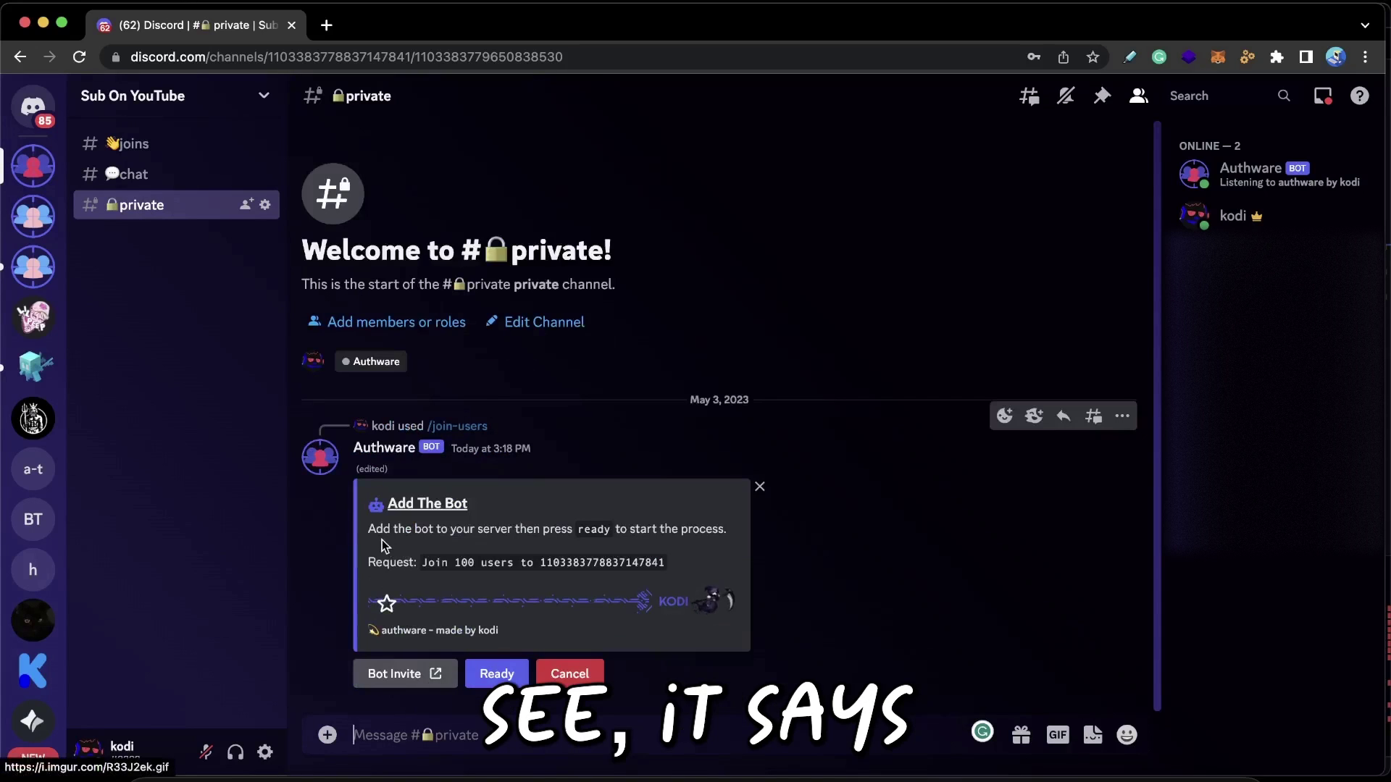
# - Read the bot's instructions, then use its invite to add and authorize the bot on the Sub On YouTube server
pyautogui.moveTo(367, 529); pyautogui.dragTo(724, 532)
pyautogui.click(711, 531)
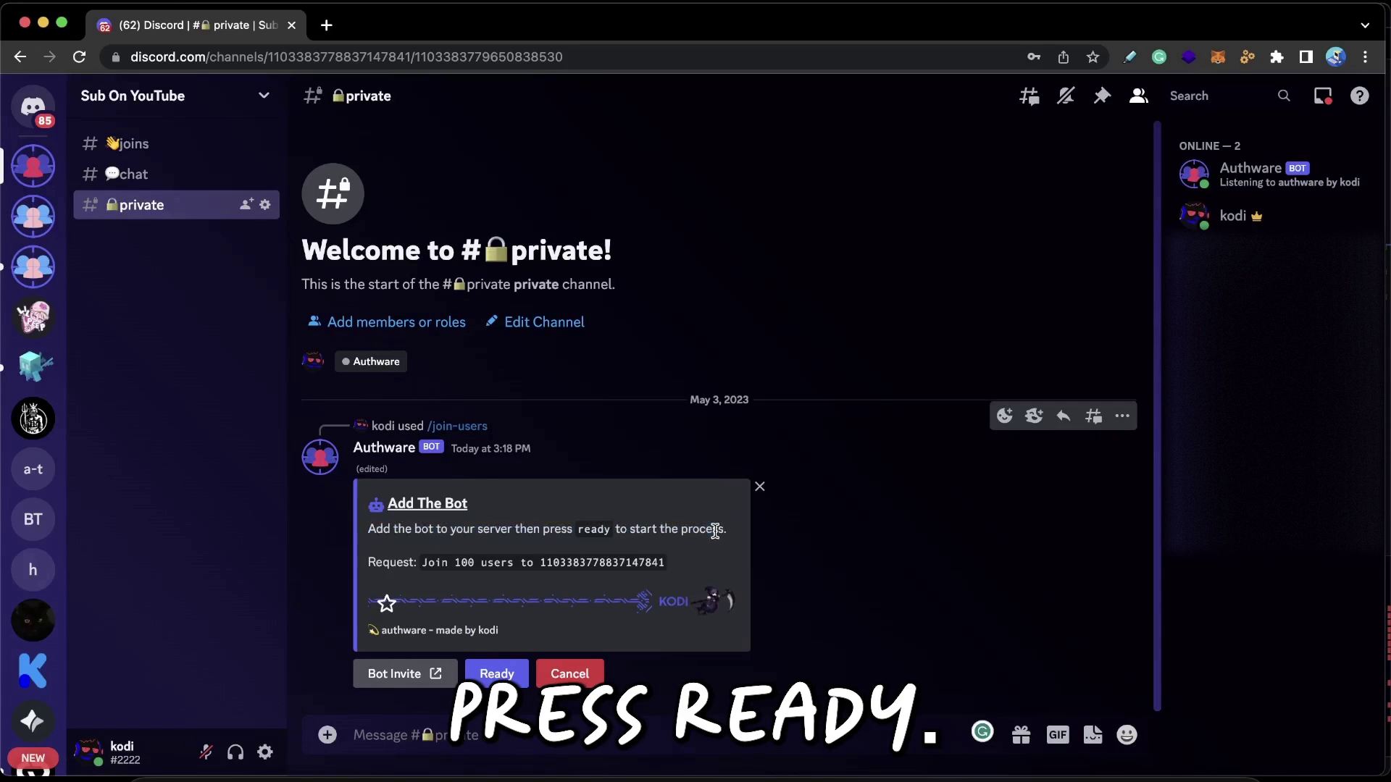
pyautogui.click(410, 675)
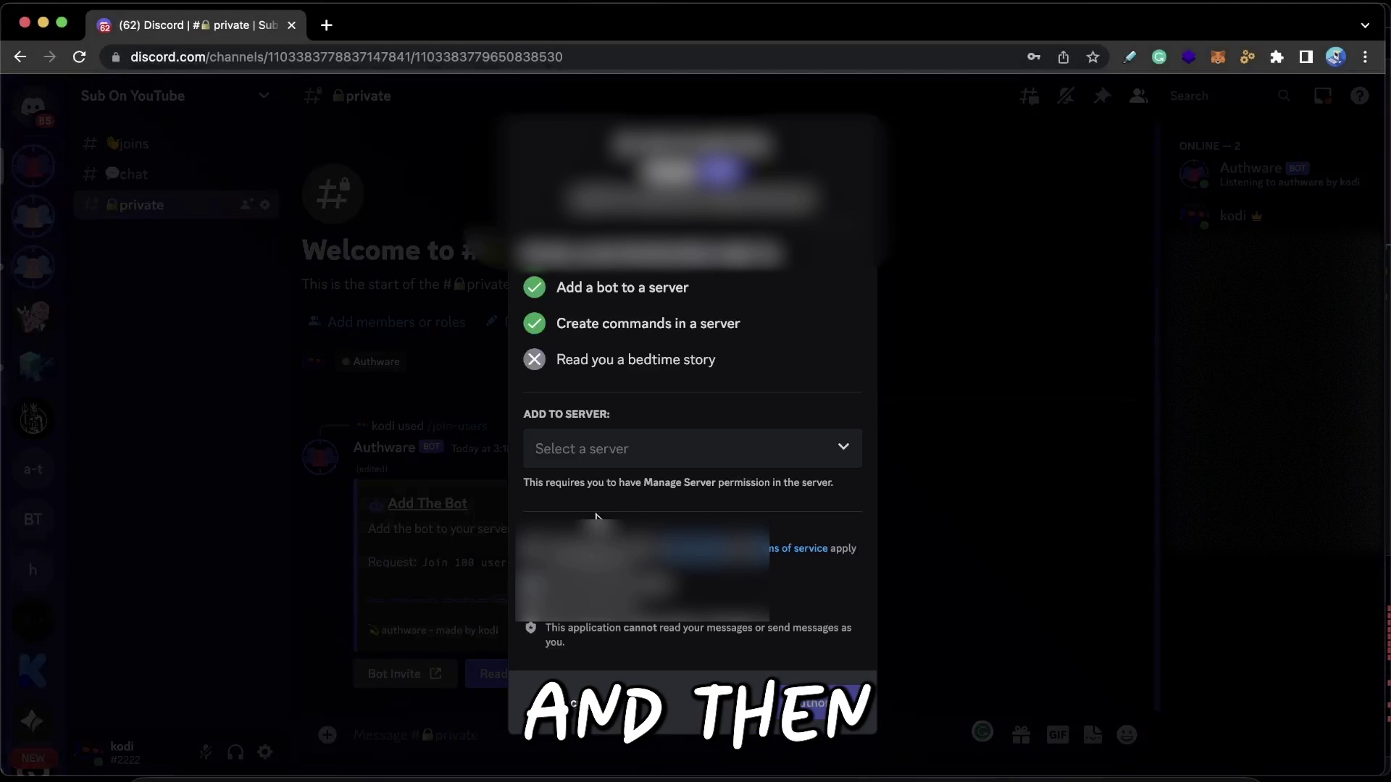
pyautogui.click(665, 455)
pyautogui.scroll(-5, 659, 550)
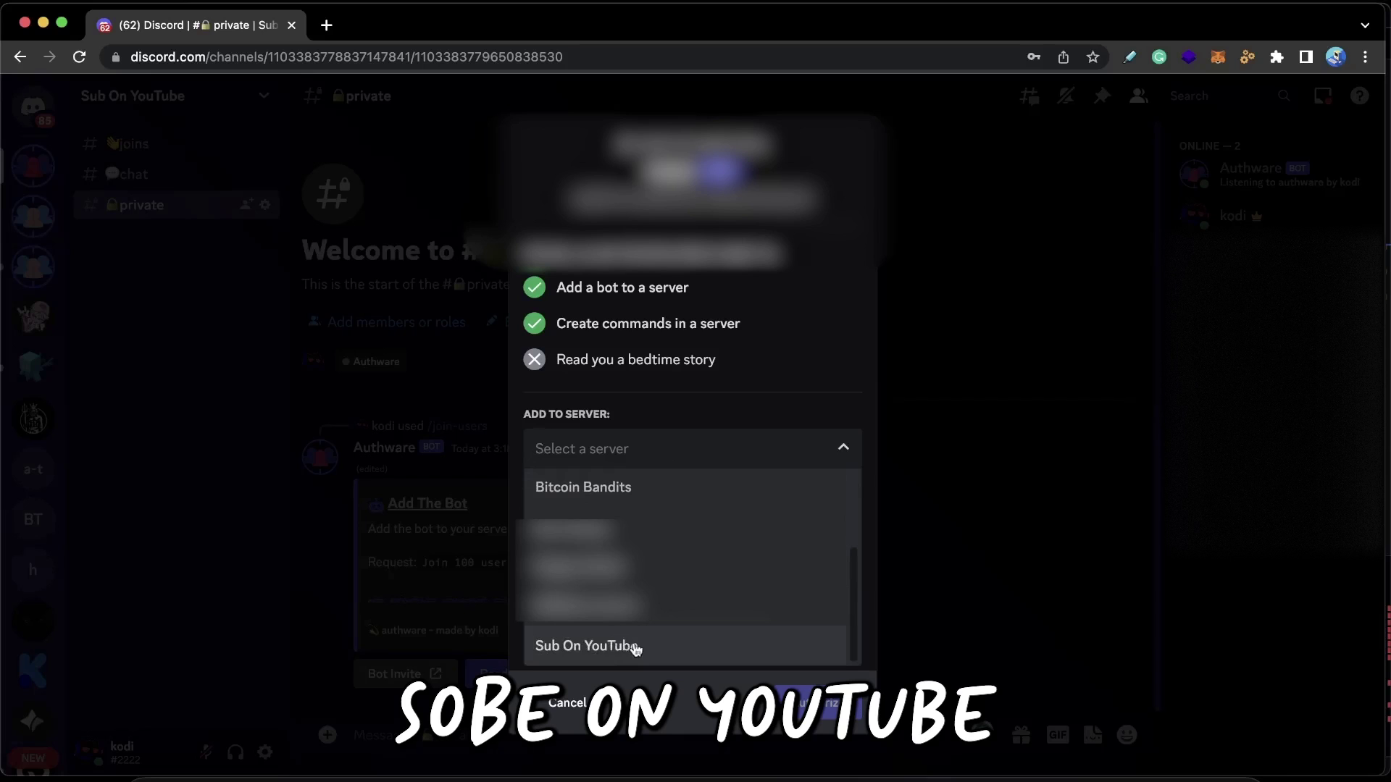
pyautogui.click(635, 647)
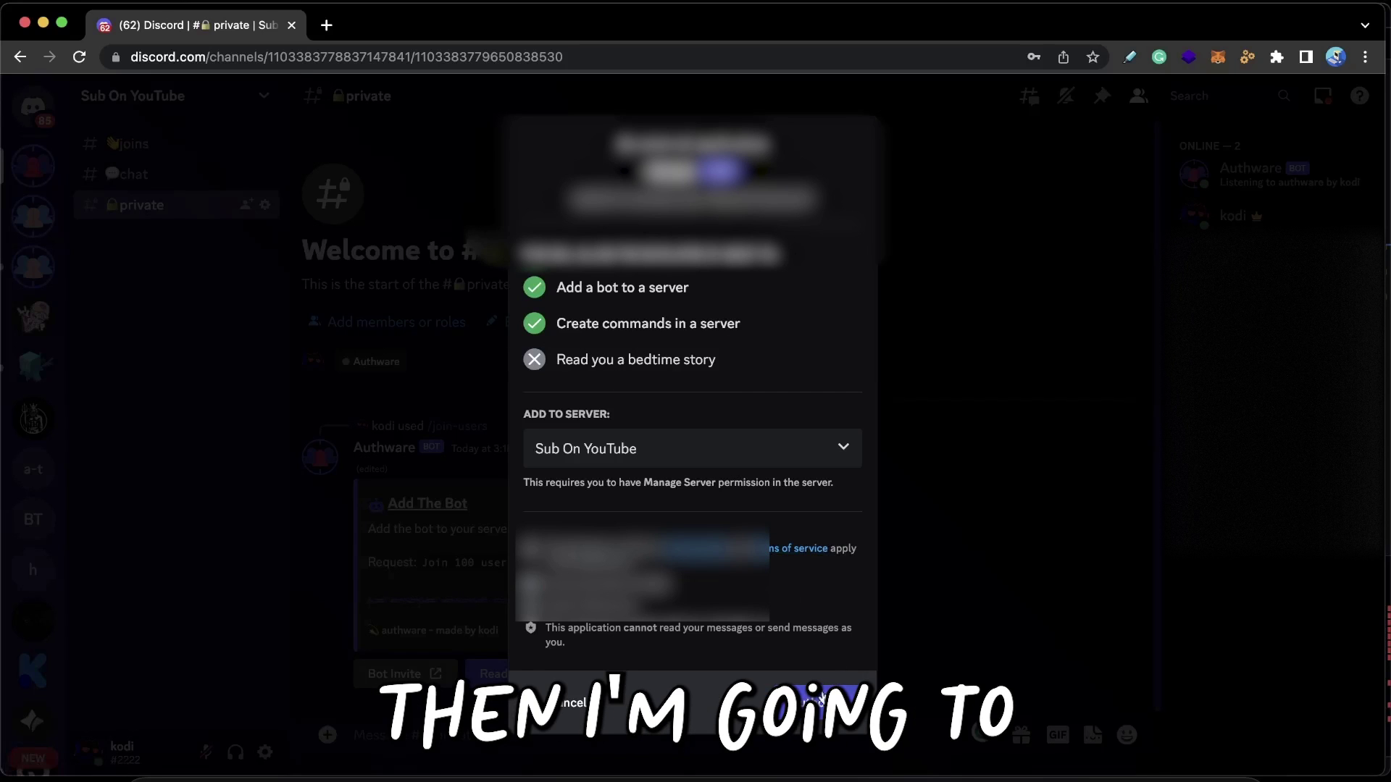
pyautogui.click(817, 703)
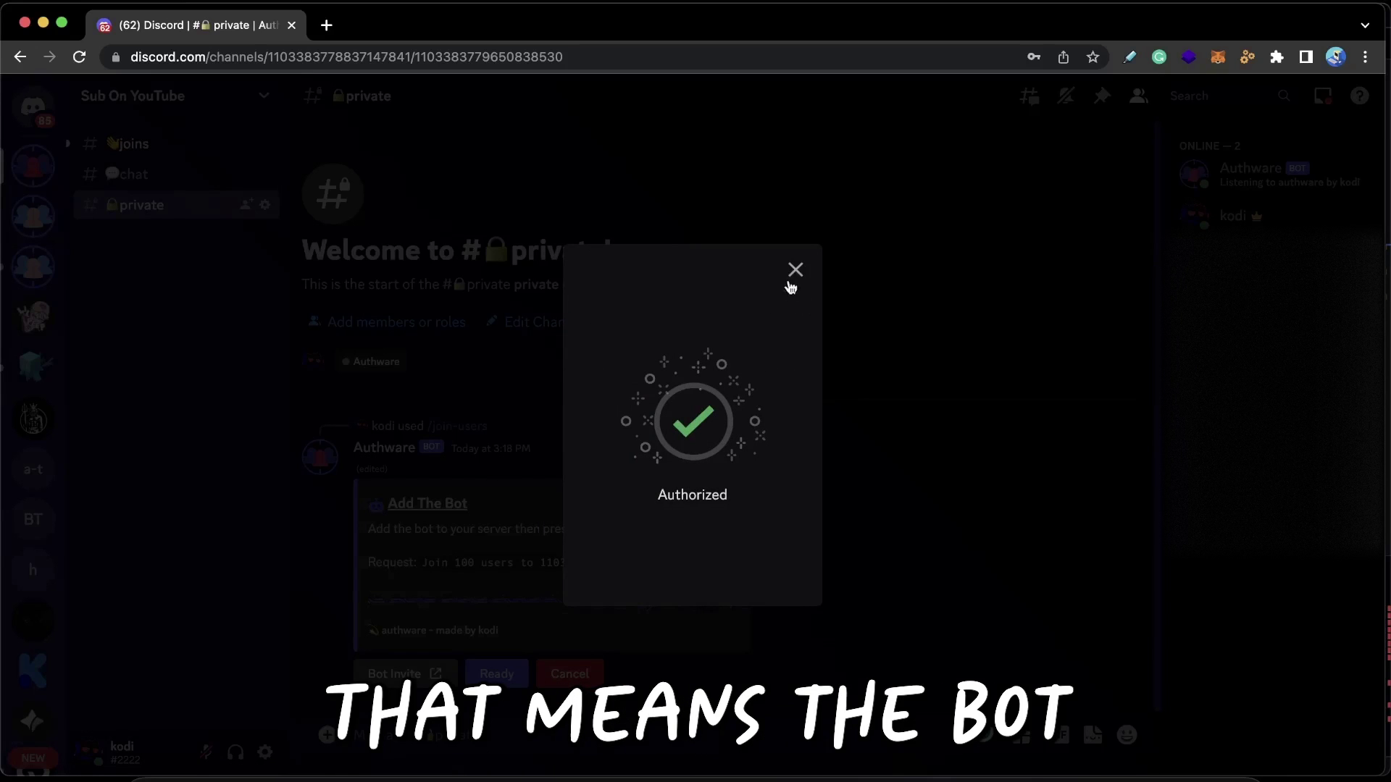
pyautogui.click(795, 270)
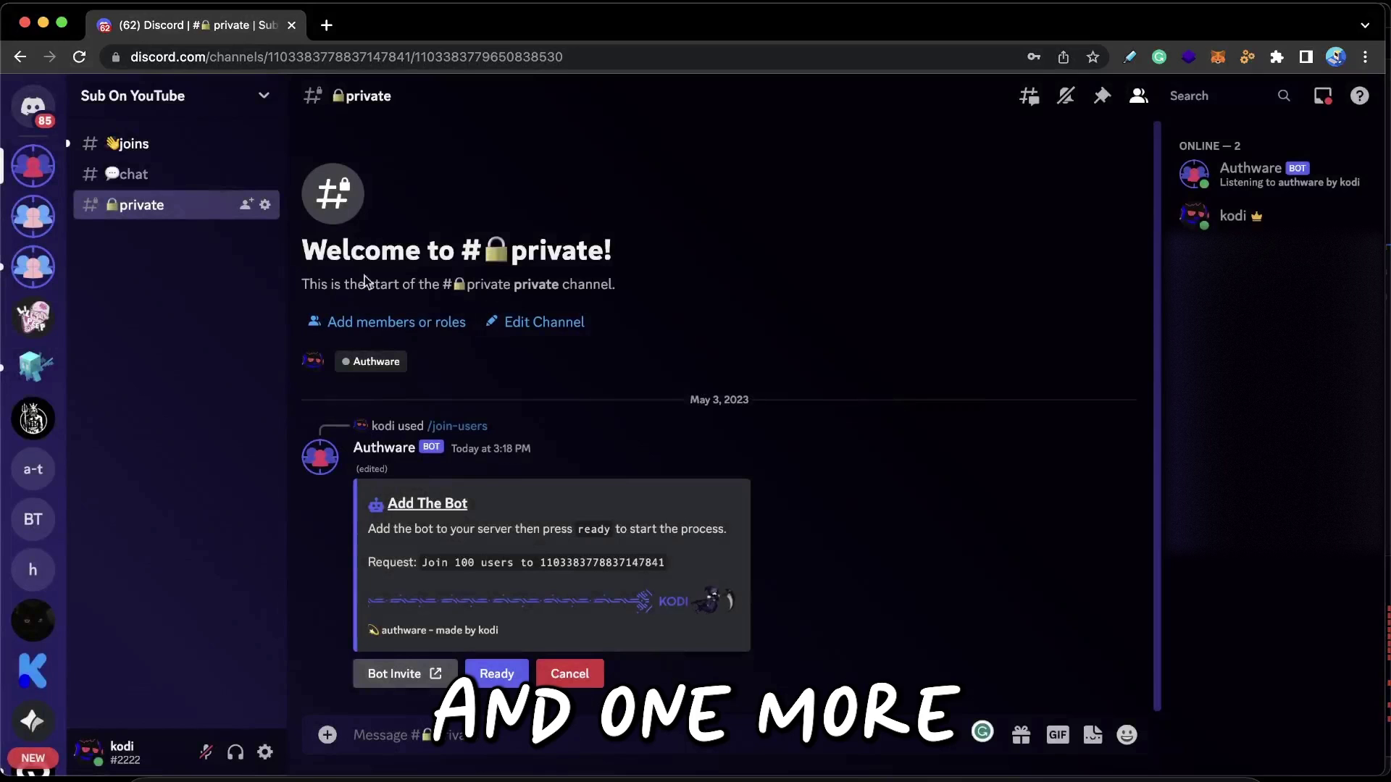
pyautogui.click(174, 96)
pyautogui.click(141, 251)
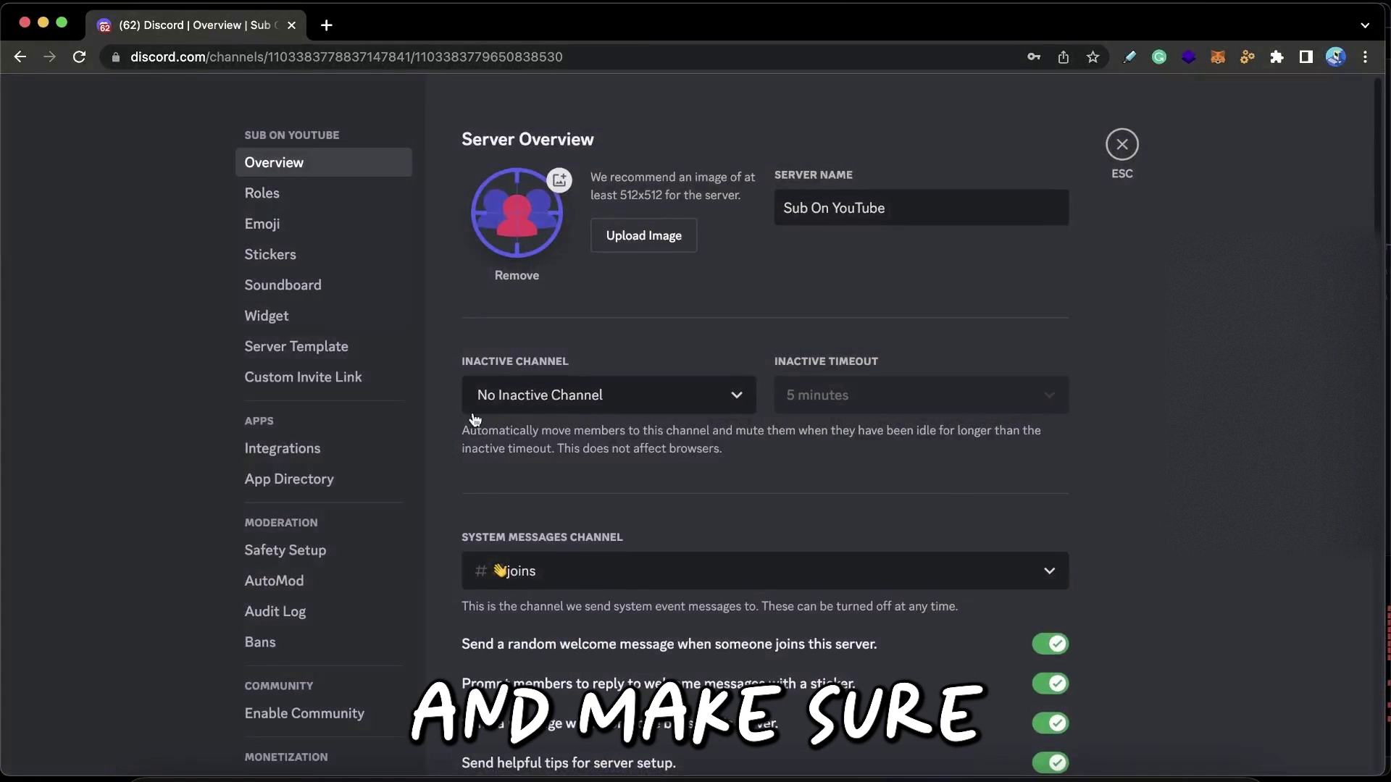
pyautogui.scroll(-2, 322, 479)
pyautogui.scroll(2, 322, 480)
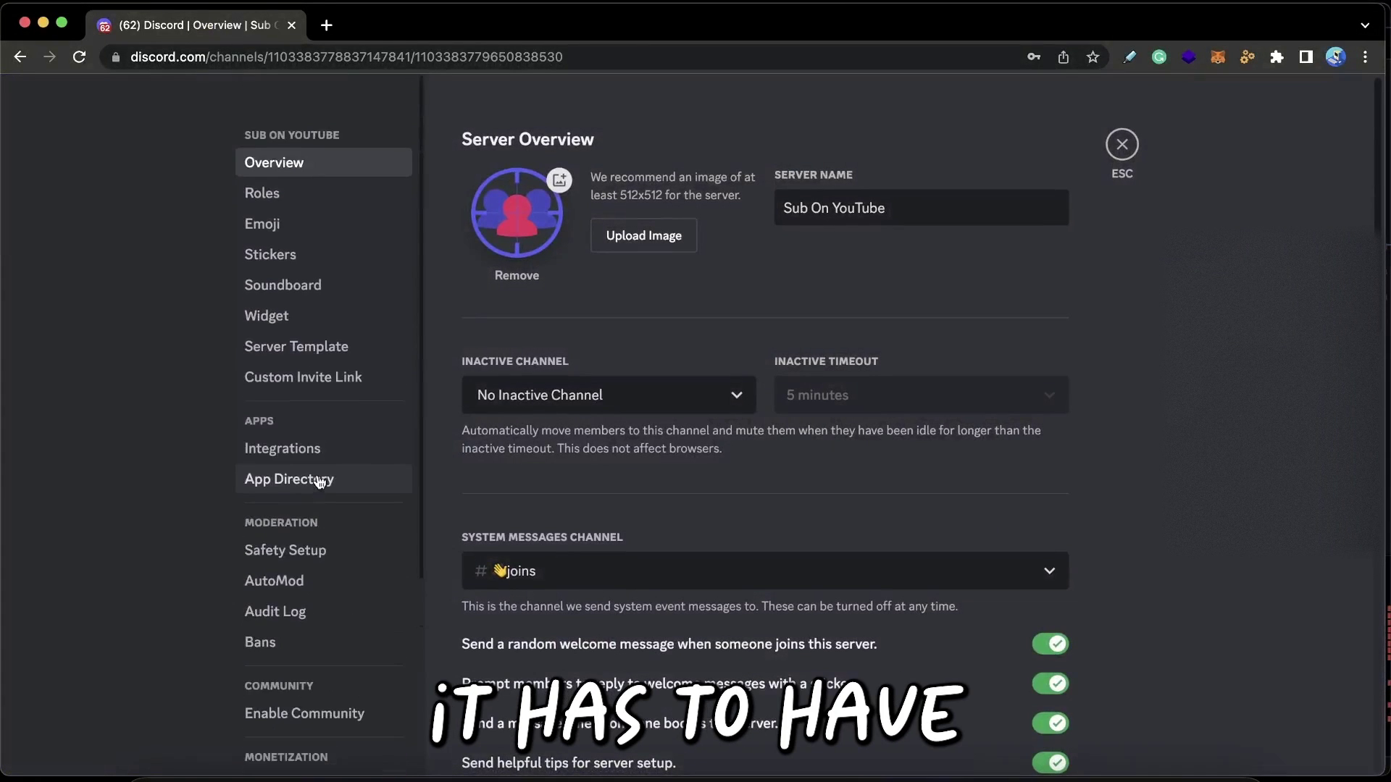
pyautogui.scroll(-5, 322, 480)
pyautogui.scroll(5, 322, 479)
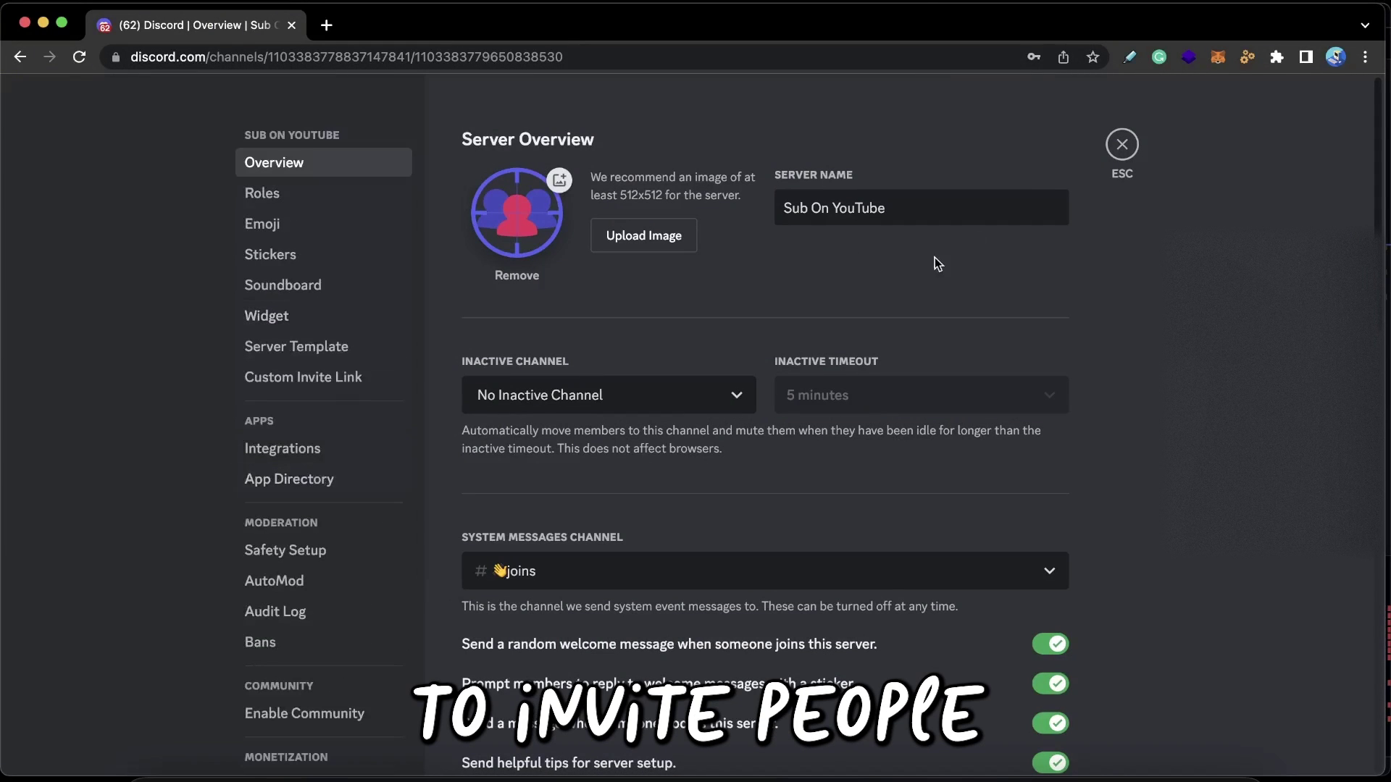
pyautogui.click(322, 193)
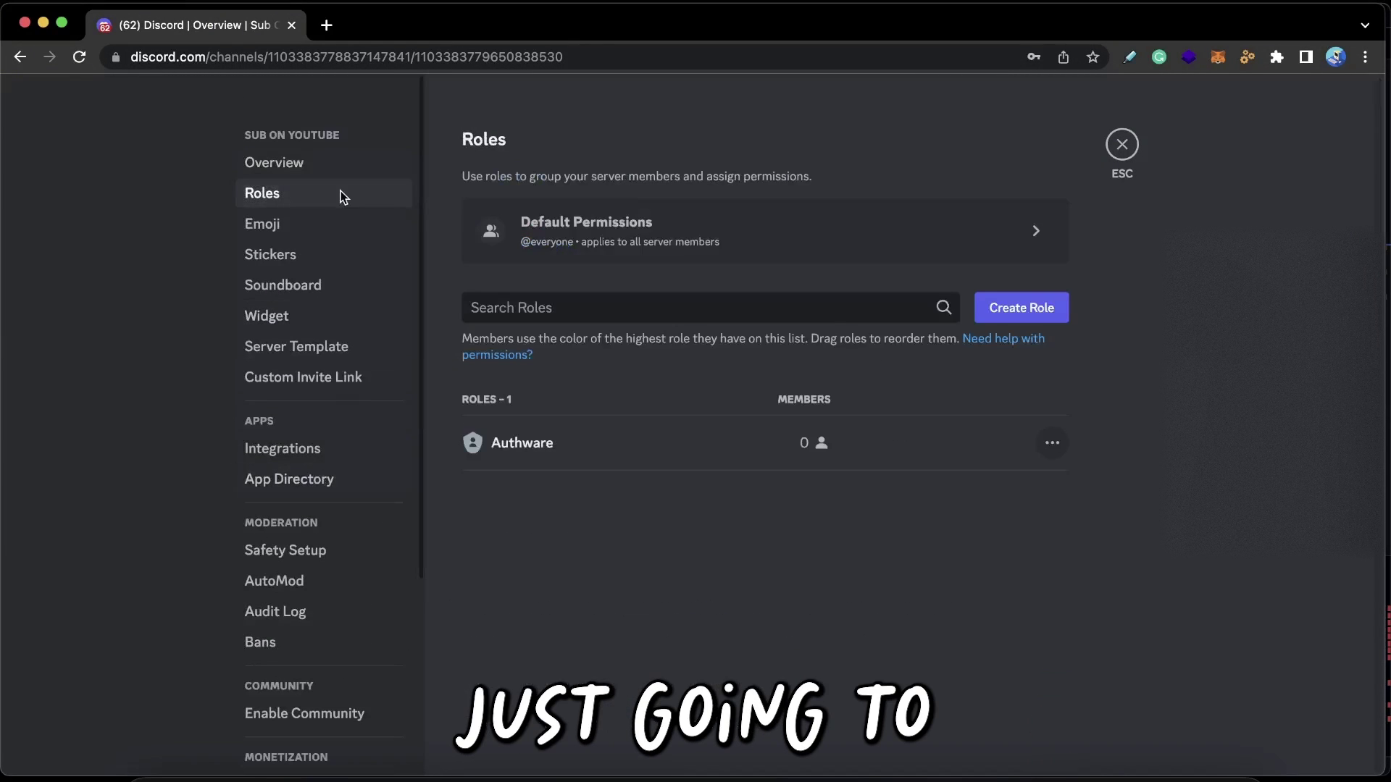
pyautogui.click(557, 246)
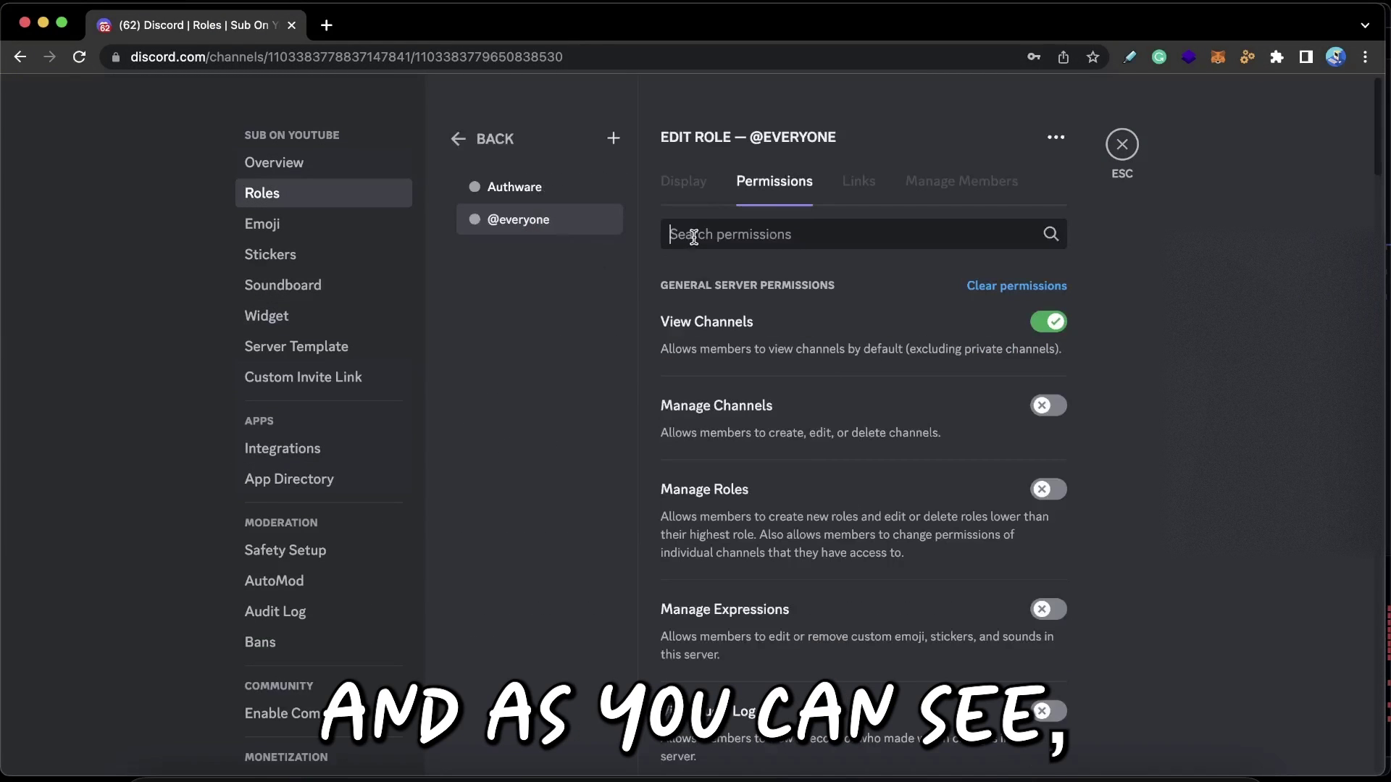
pyautogui.write('invite')
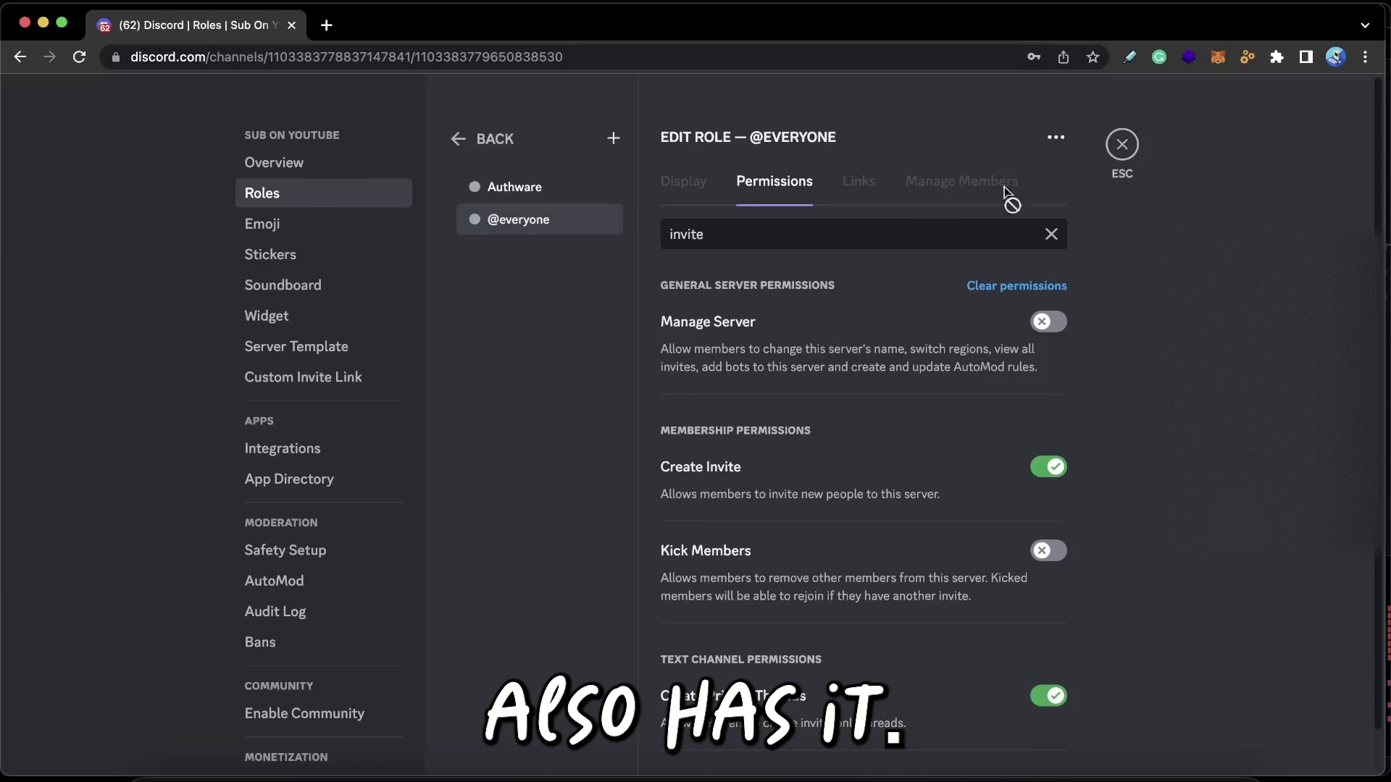
pyautogui.press('Escape')
# - Look at the joins channel and start the member-joining process from the bot's request in the private channel
pyautogui.click(130, 144)
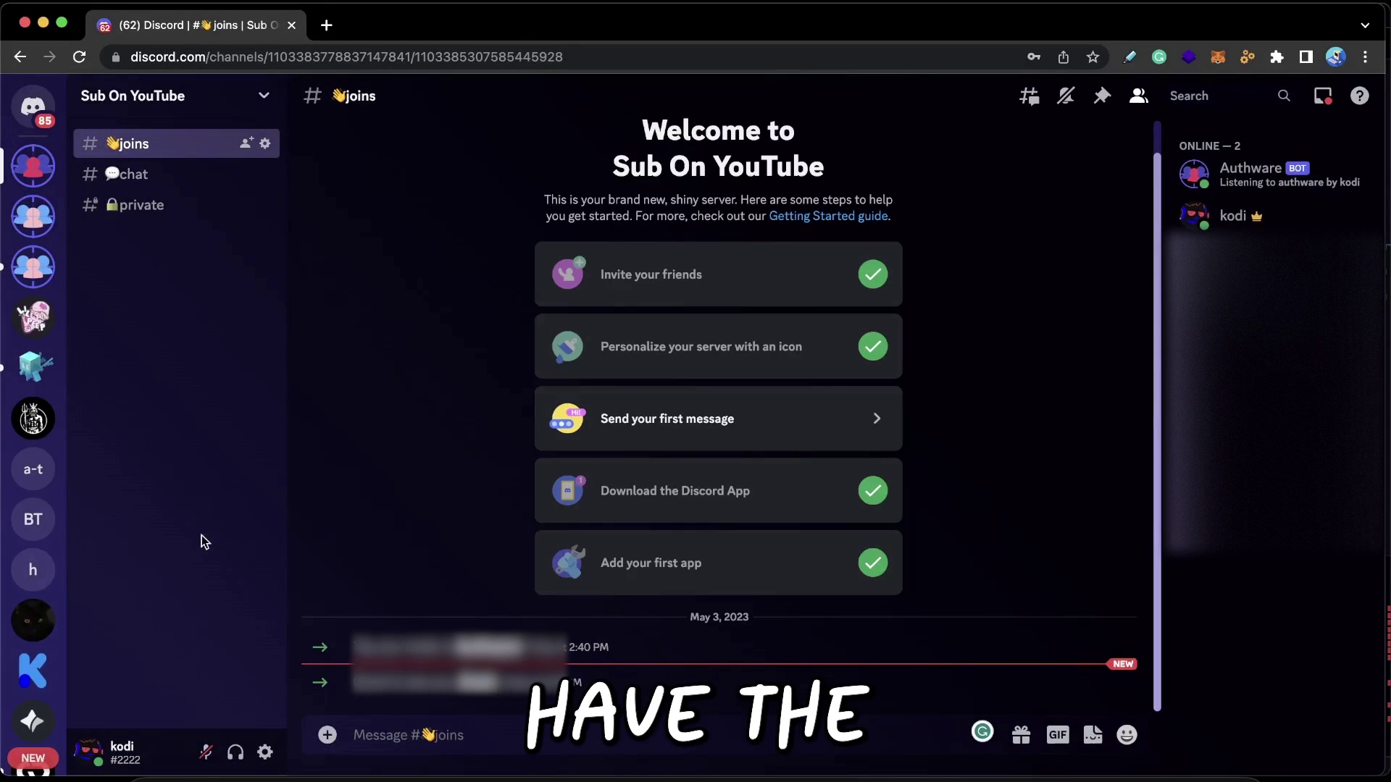
pyautogui.click(161, 207)
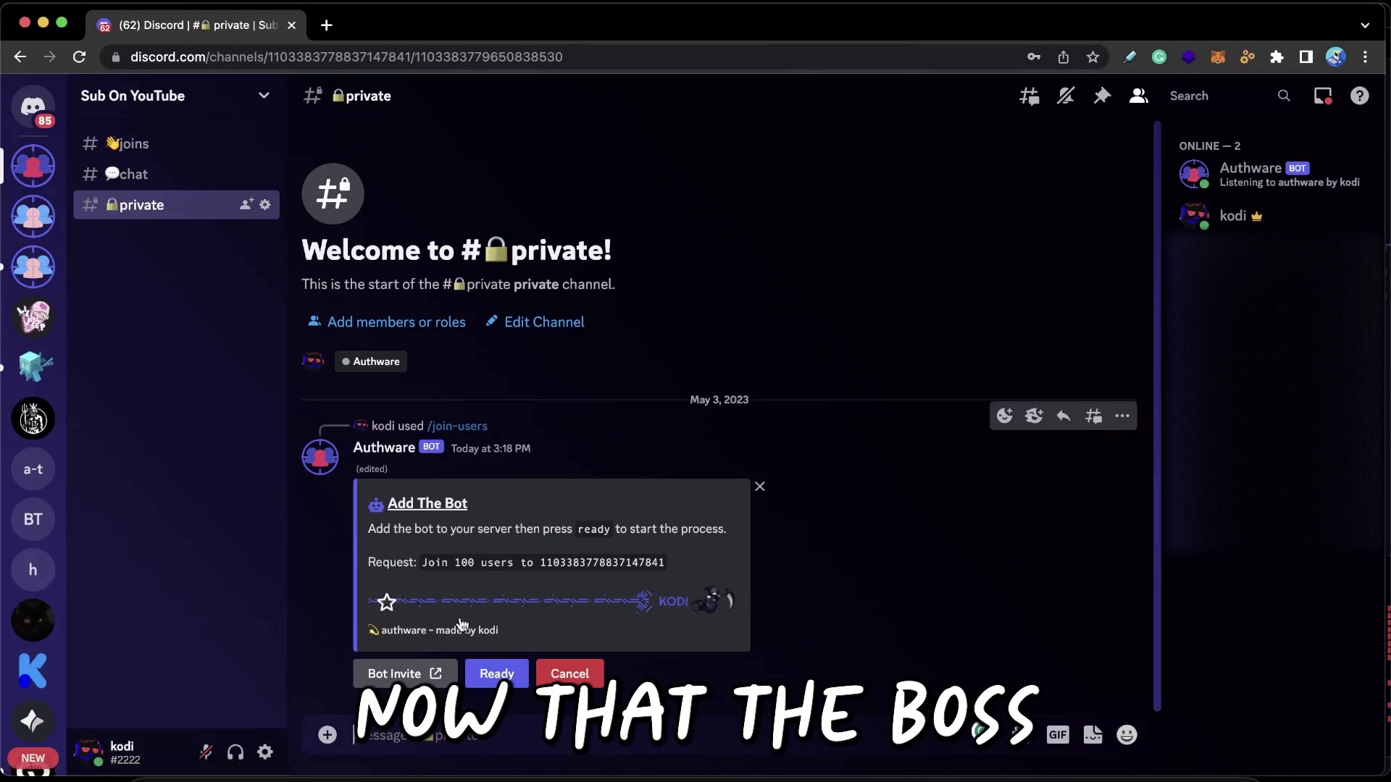
pyautogui.click(489, 675)
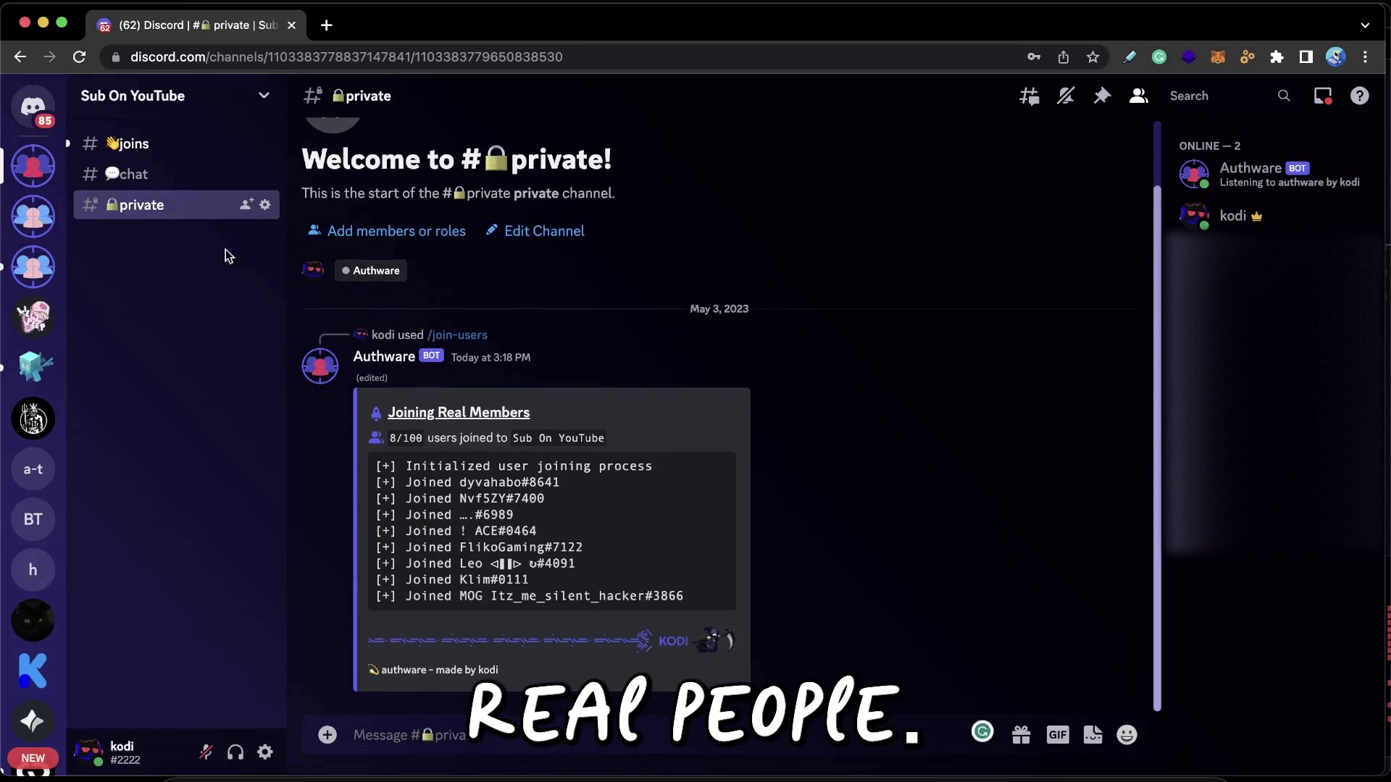
# - Check the joins channel for new arrivals and the bot's joining progress in the private channel
pyautogui.click(182, 144)
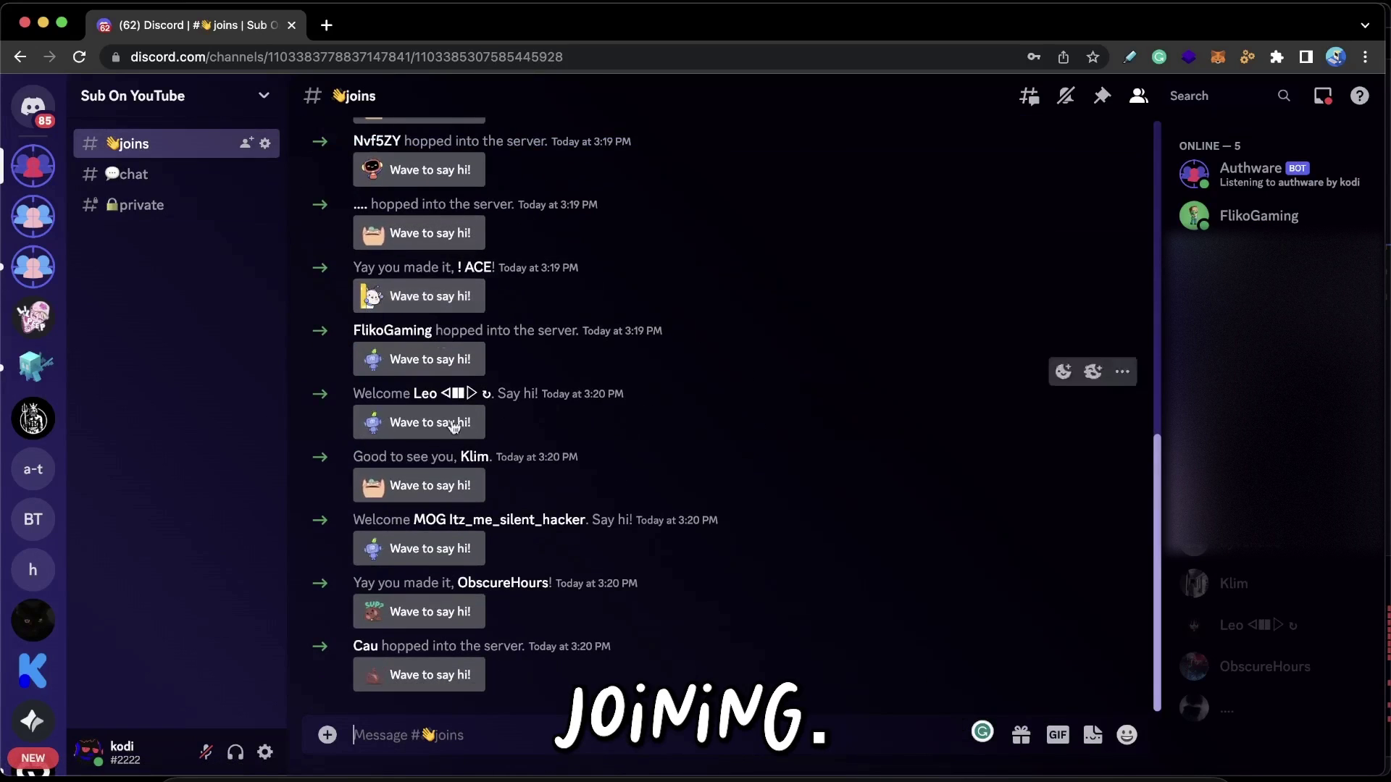
pyautogui.click(174, 205)
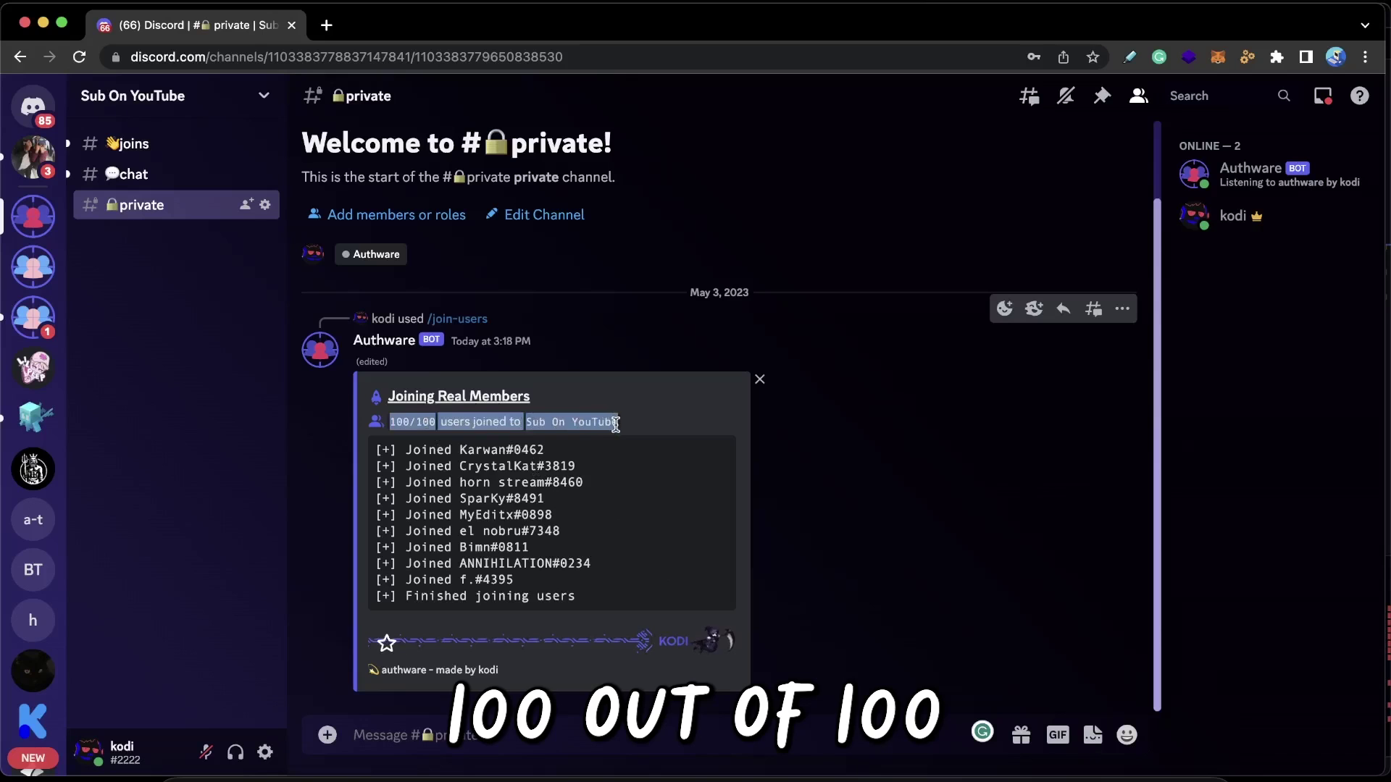
pyautogui.click(614, 424)
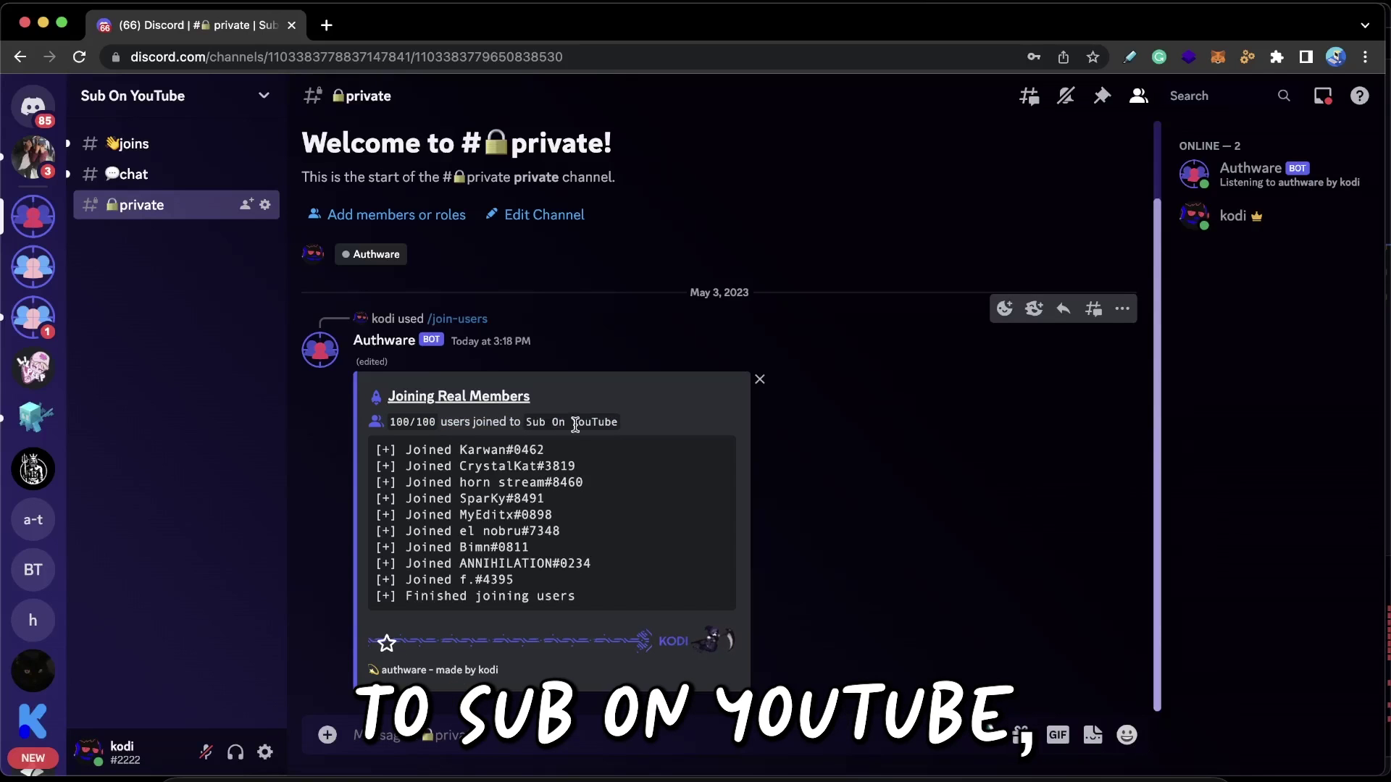
pyautogui.click(137, 174)
pyautogui.write('@ever')
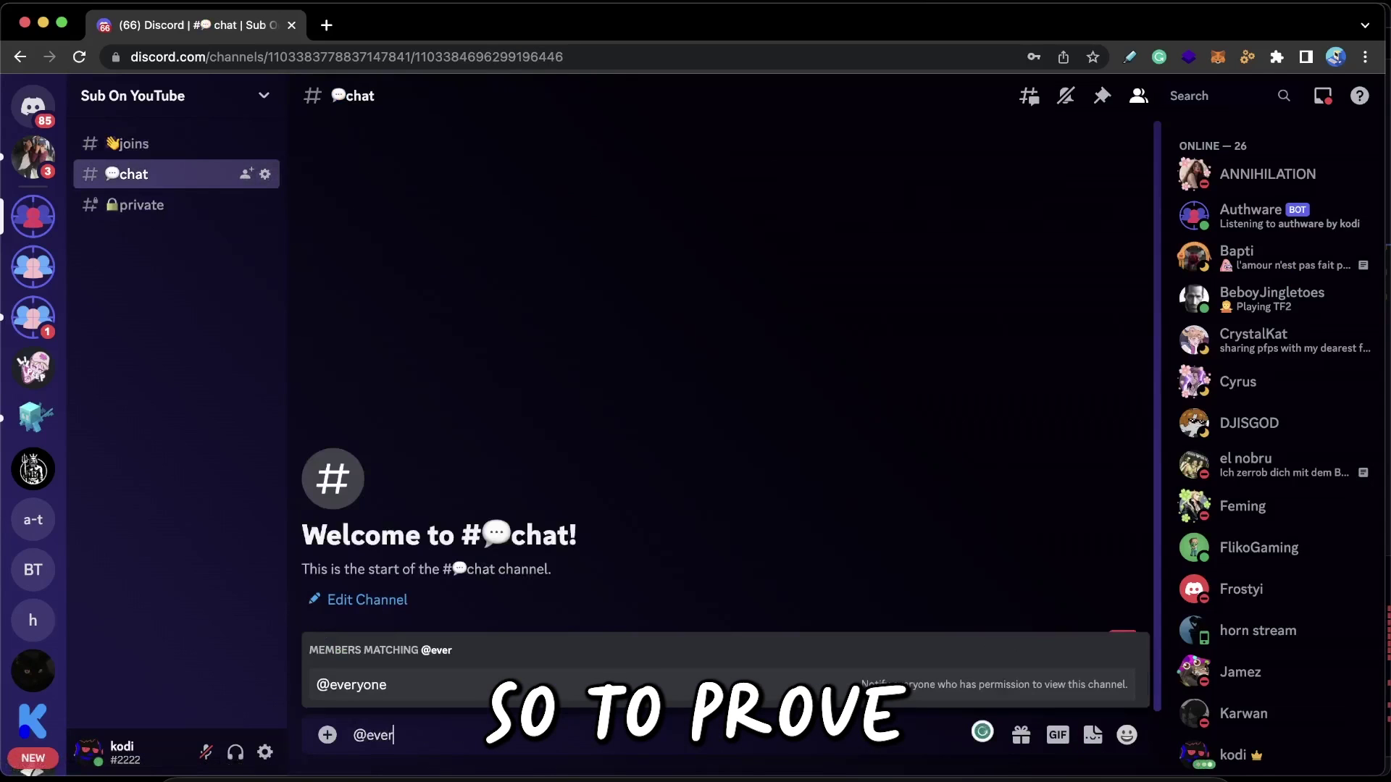
pyautogui.press('Tab')
pyautogui.write('Hi')
pyautogui.press('Return')
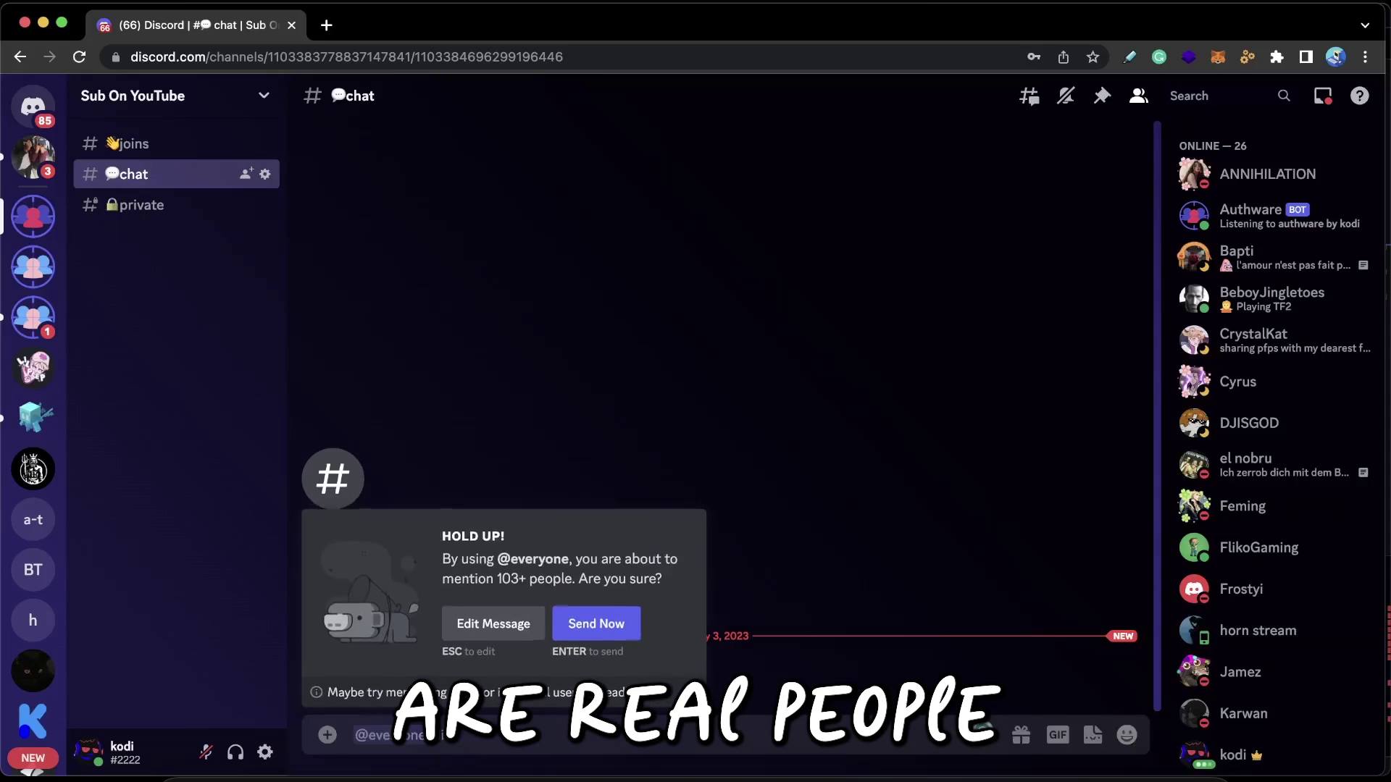
pyautogui.press('Return')
pyautogui.write('Respon')
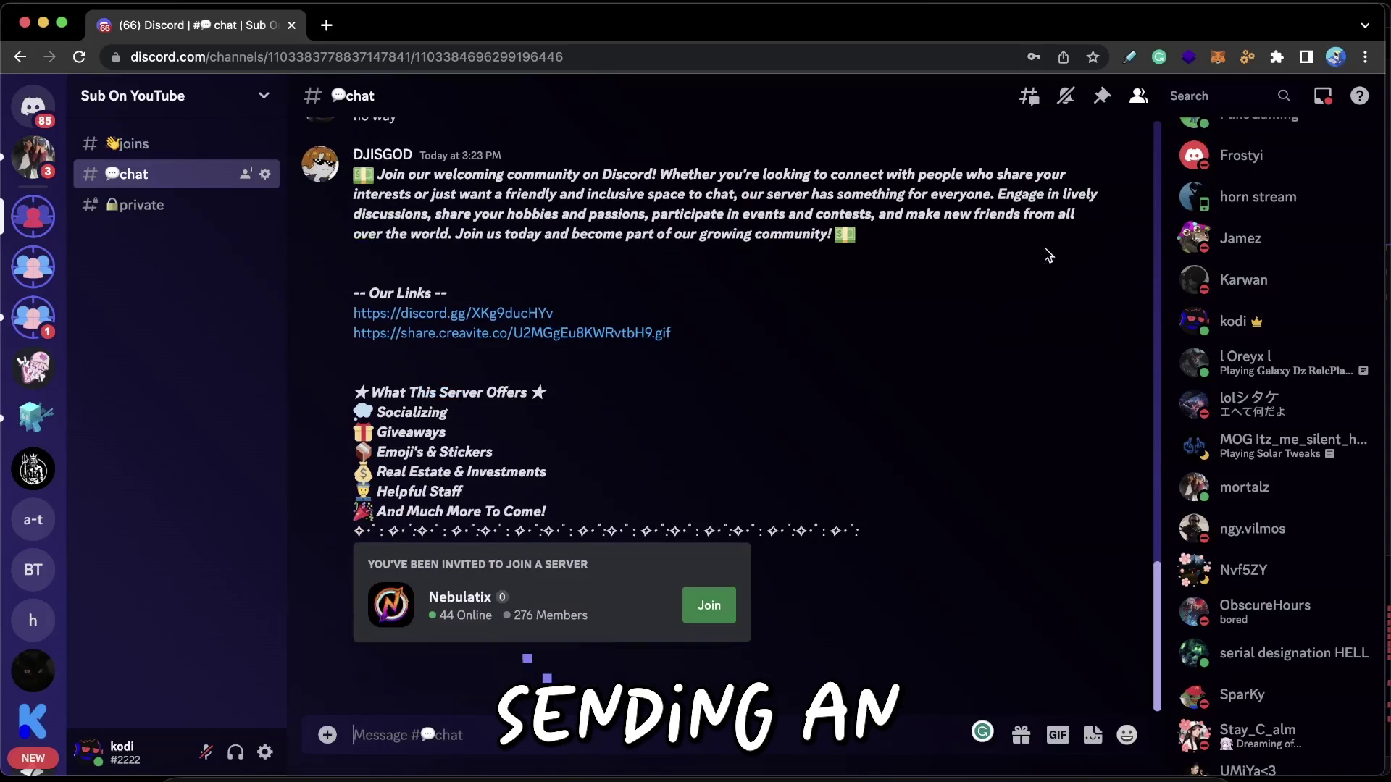
# - Delete the message advertising the Nebulatix server from the chat channel
pyautogui.click(1117, 165)
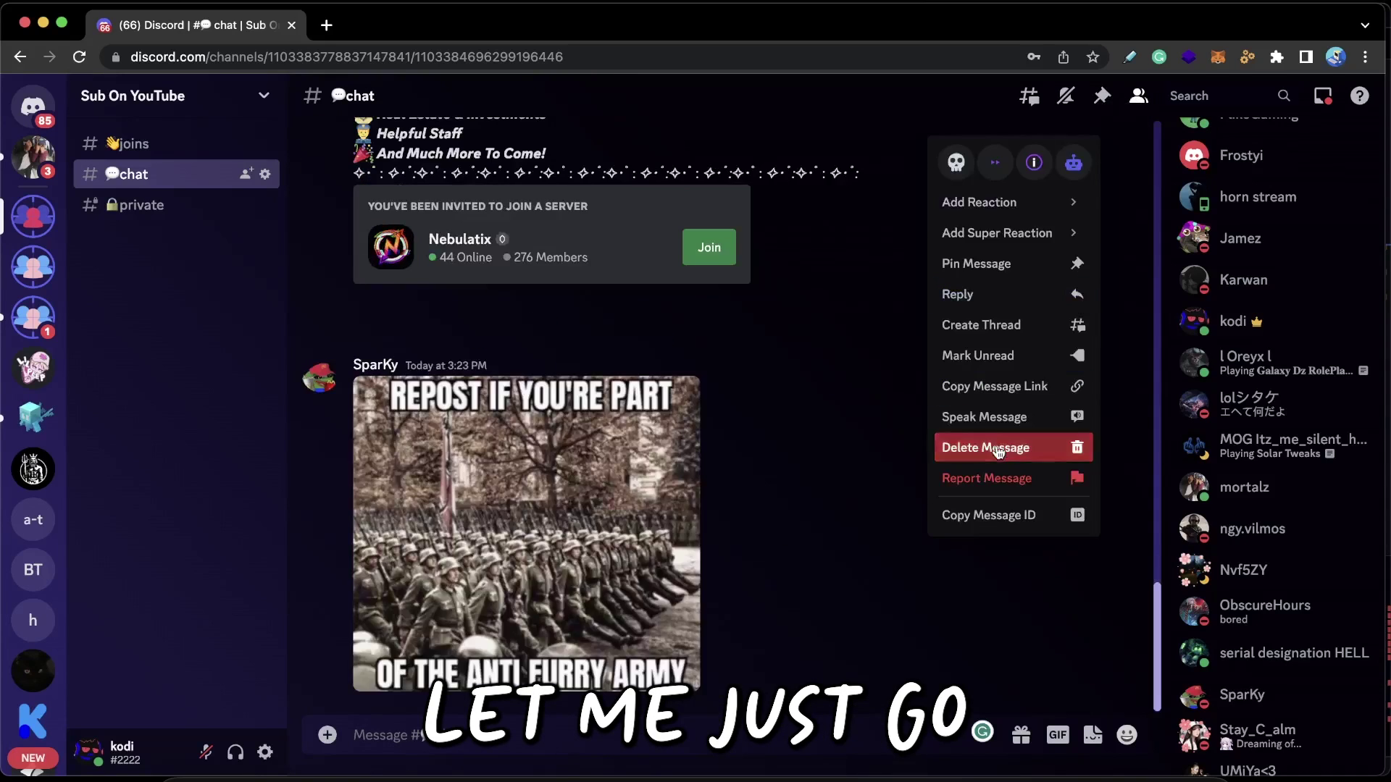
pyautogui.click(985, 447)
pyautogui.click(848, 717)
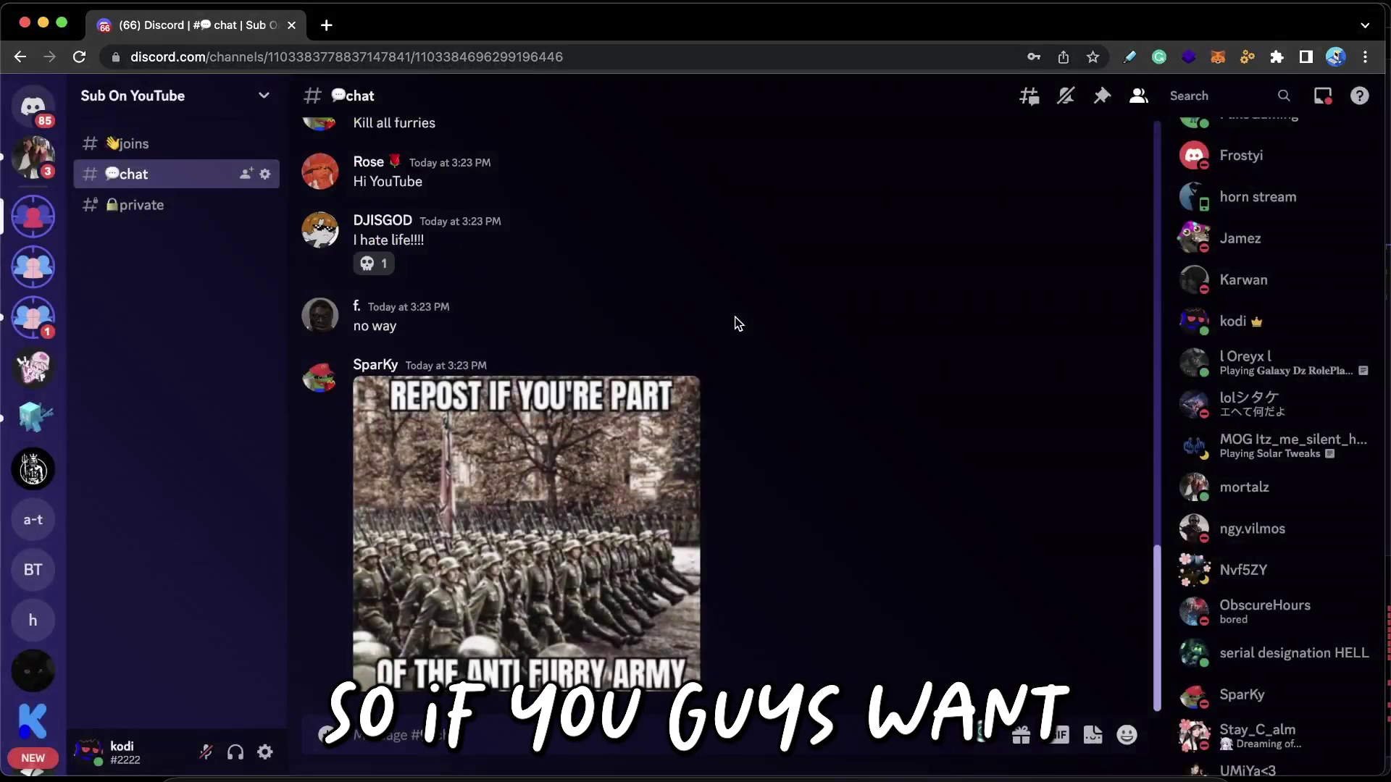
# - Ban the member who posted the server advertisement, deleting their message history for the previous 7 days
pyautogui.rightClick(322, 252)
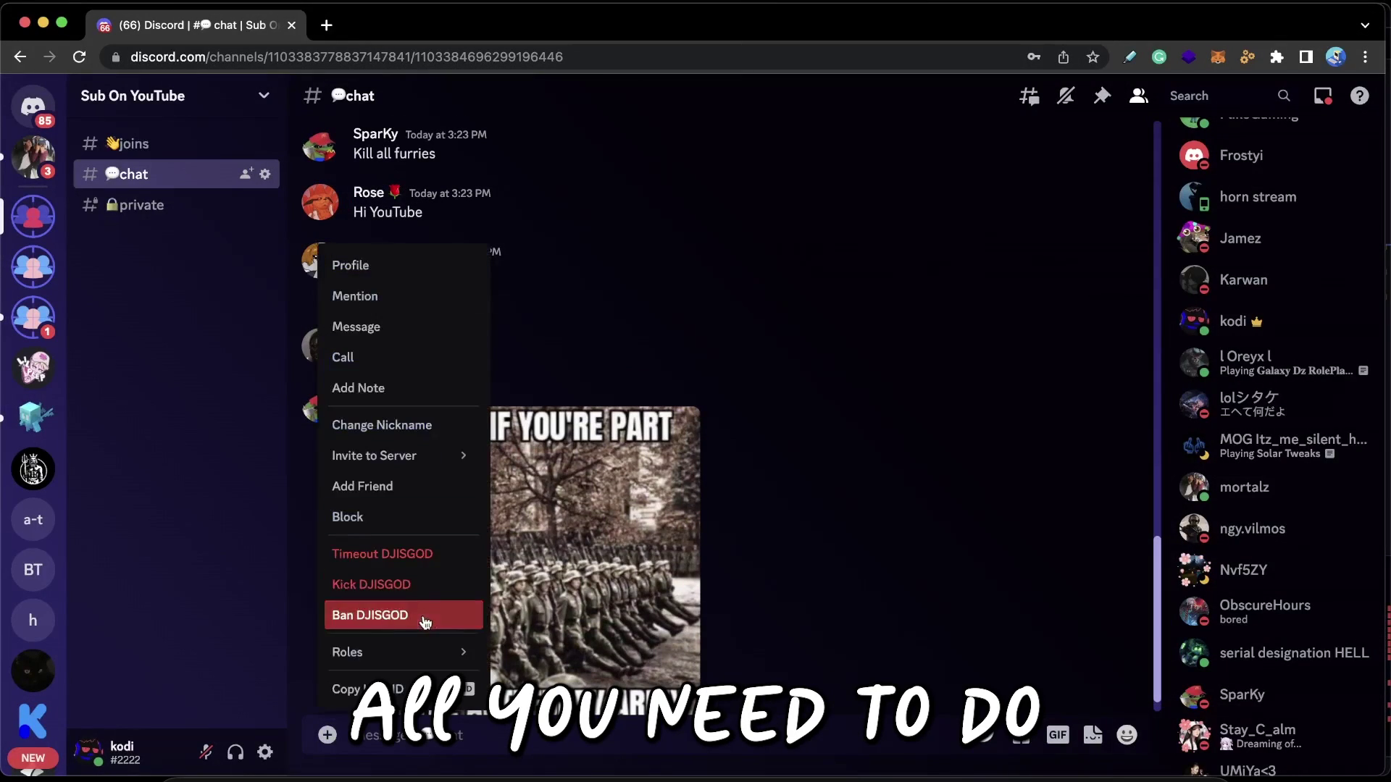
pyautogui.click(424, 615)
pyautogui.click(699, 624)
pyautogui.click(689, 581)
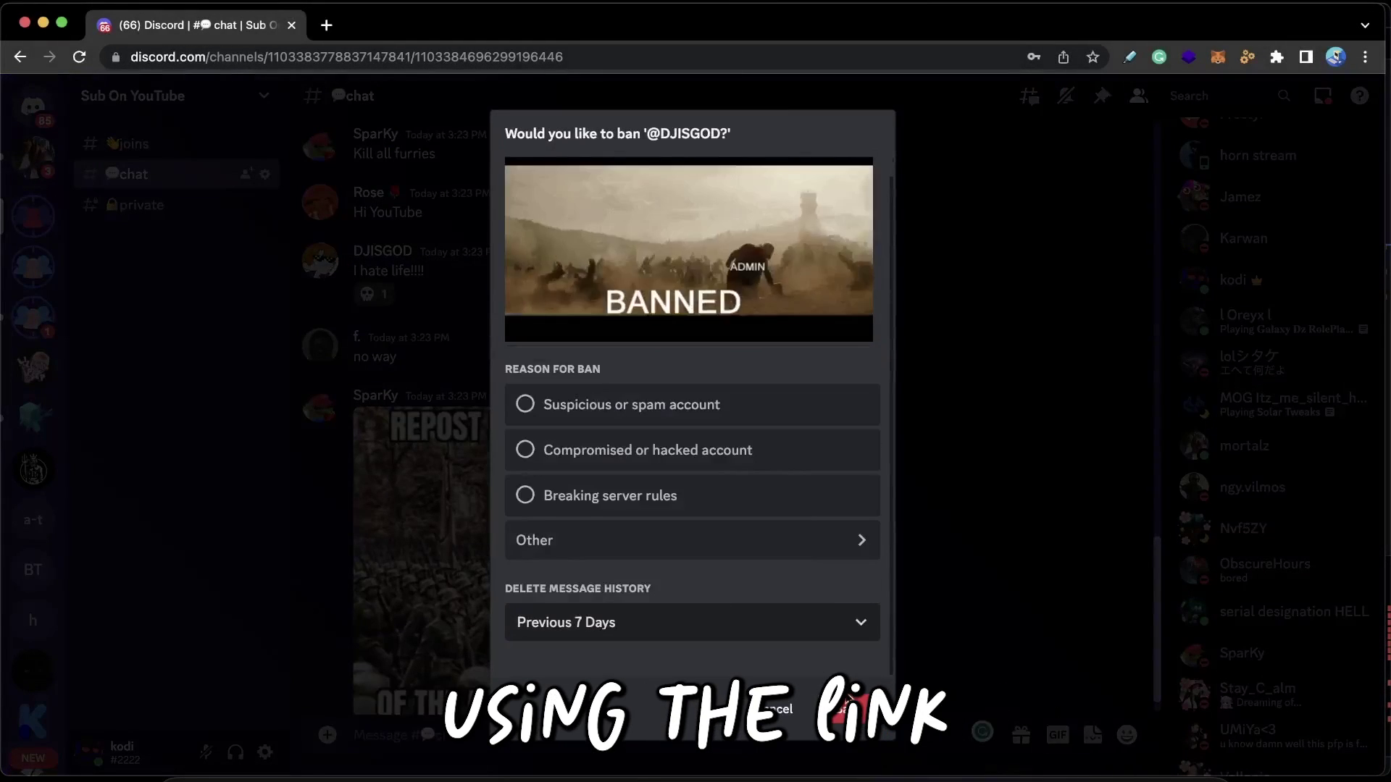
pyautogui.click(848, 710)
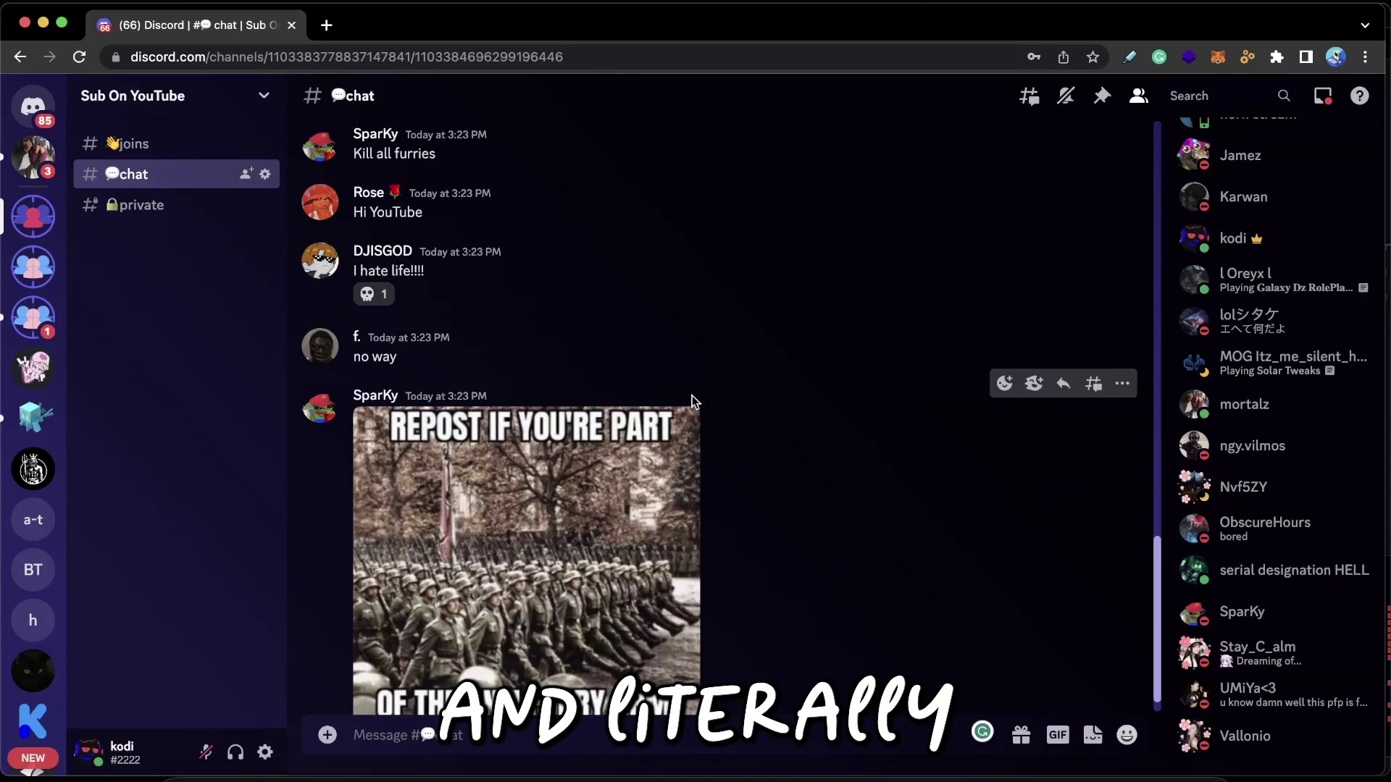